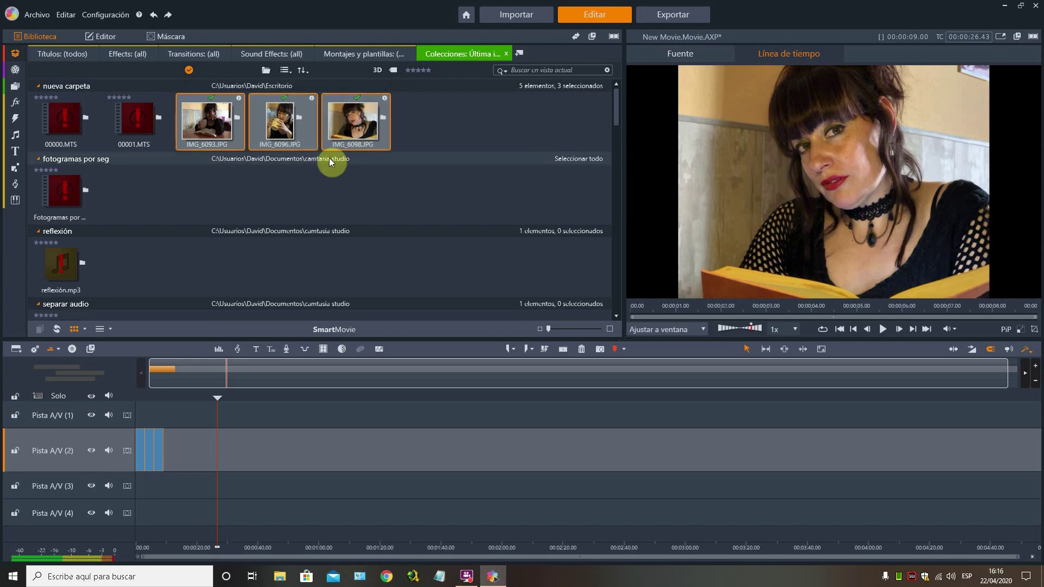
Step: Add the library video "Respondiendo a vuestras preguntas (2).mp4" to Pista A/V (3), starting at about 23 seconds
scroll(338, 174, down, 3)
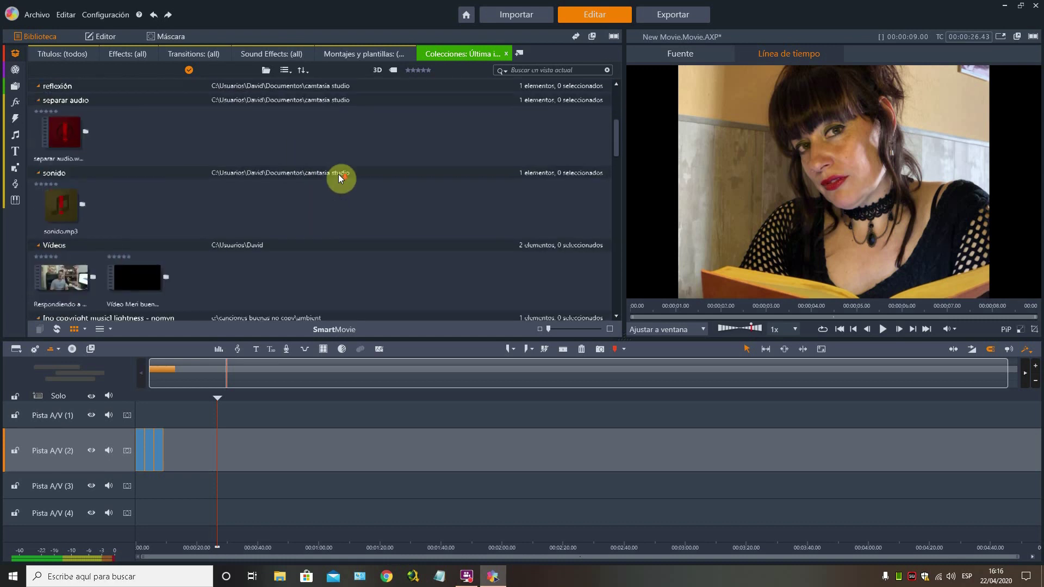
scroll(338, 174, down, 2)
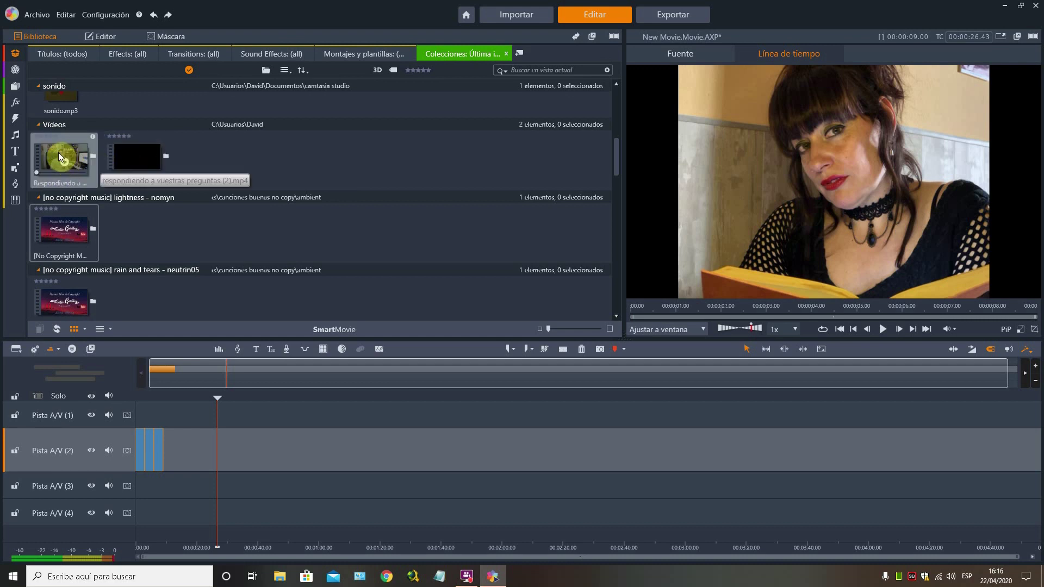
drag(280, 365, 208, 488)
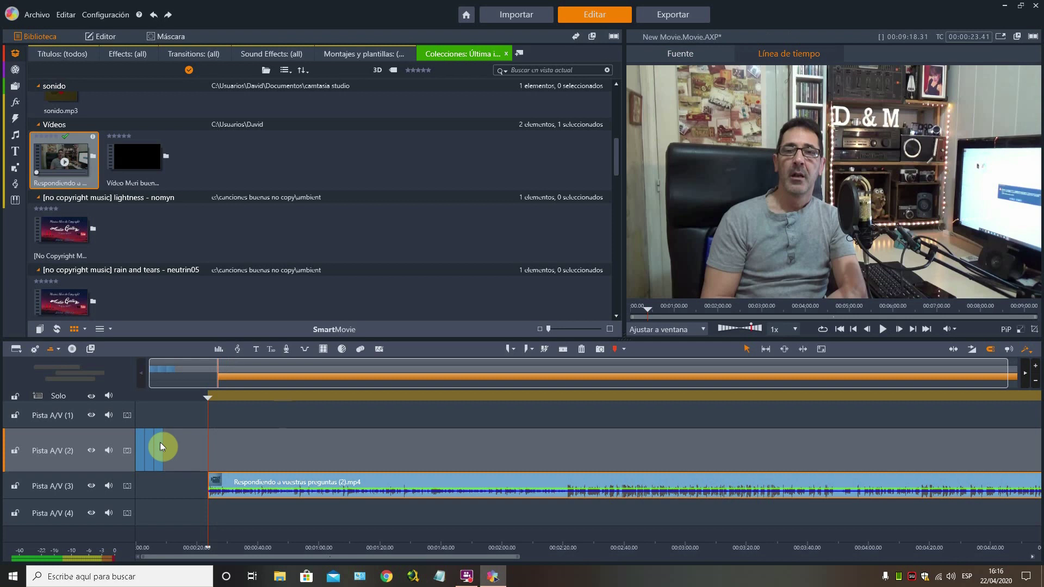
Step: Move the video clip up to Pista A/V (2) and close the empty gap between it and the three photos
drag(1007, 372, 994, 374)
drag(774, 386, 250, 396)
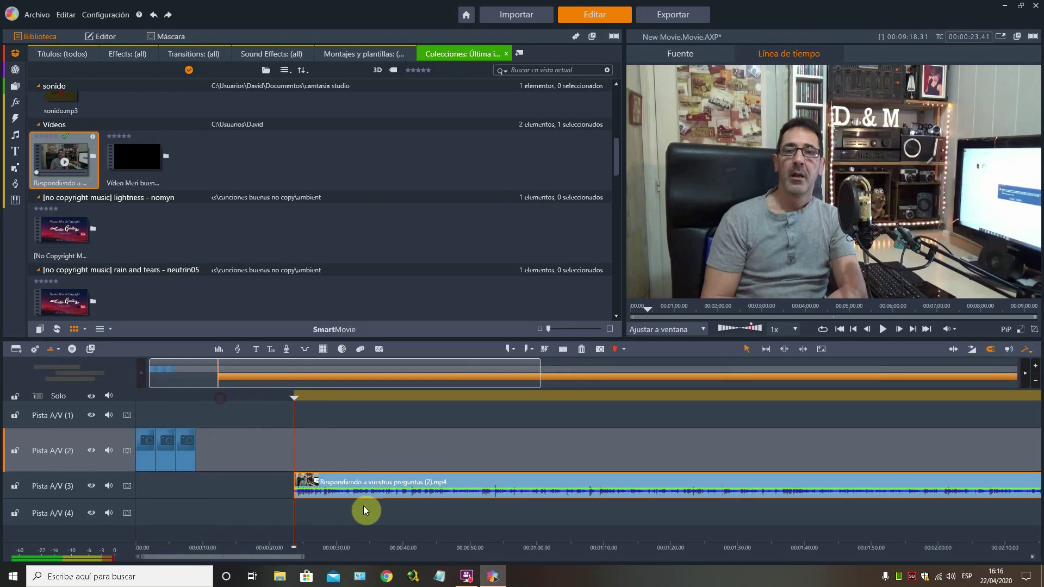
drag(367, 484, 350, 447)
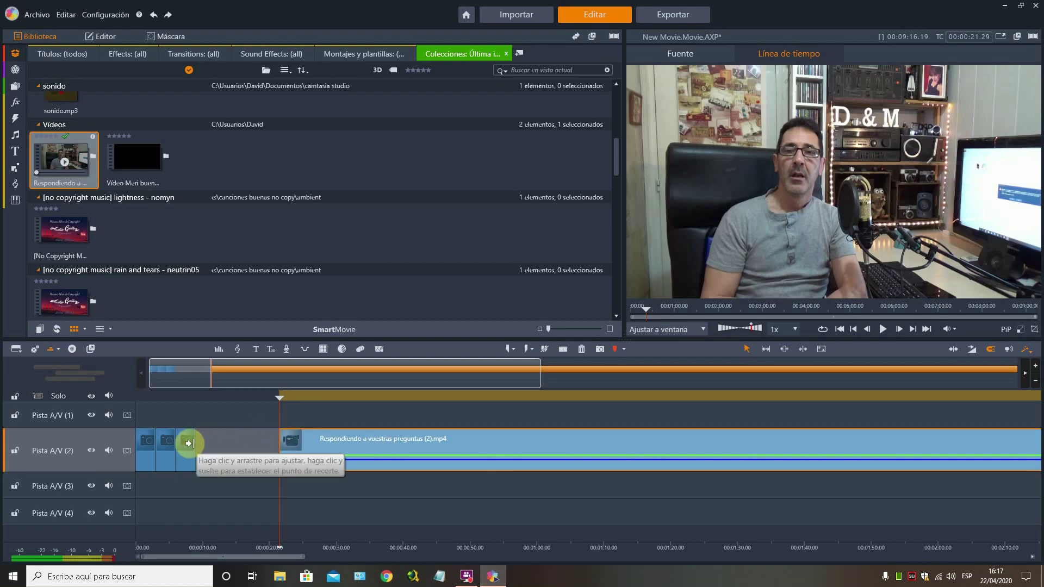
right_click(218, 449)
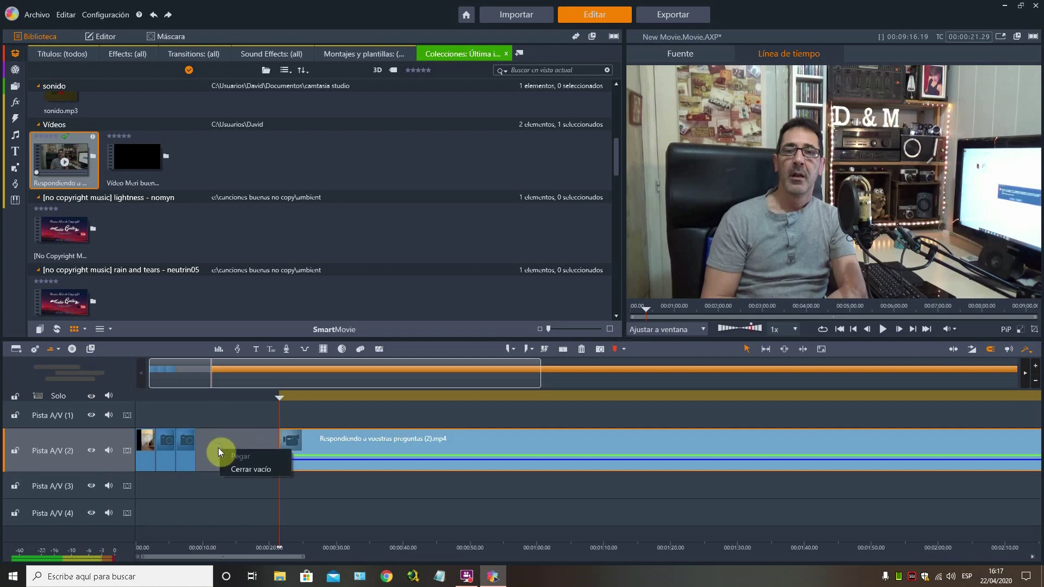
click(243, 468)
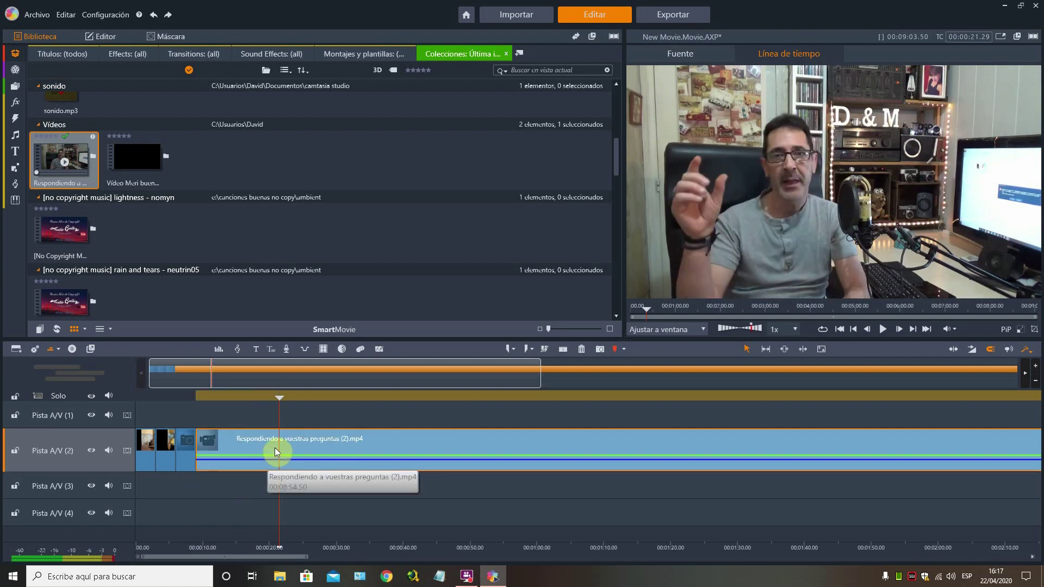
Step: Move the video clip down to Pista A/V (3) and place the playhead over the second photo at 00:00:04.43
drag(267, 443, 258, 488)
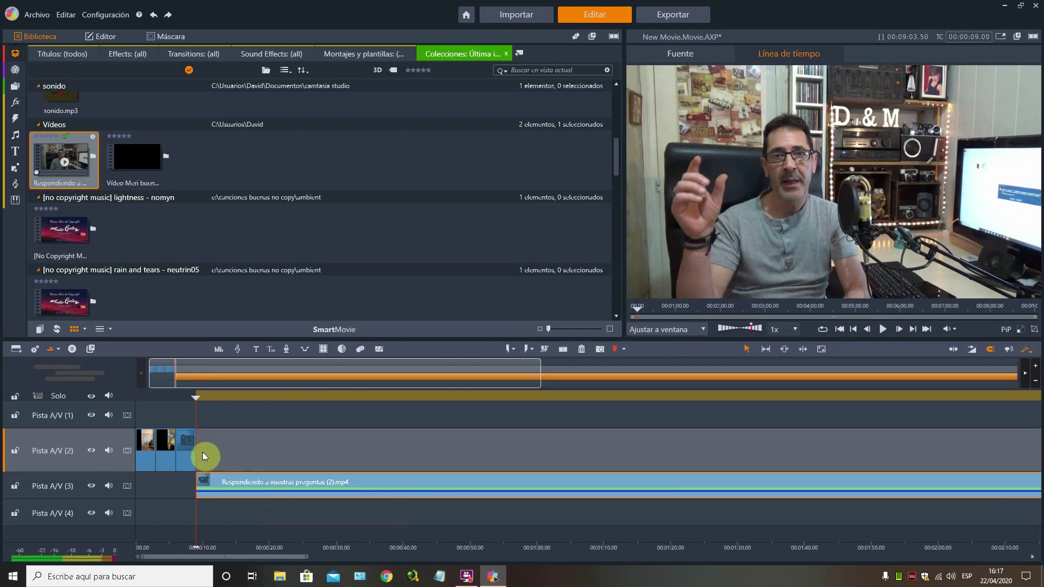
click(181, 403)
click(167, 394)
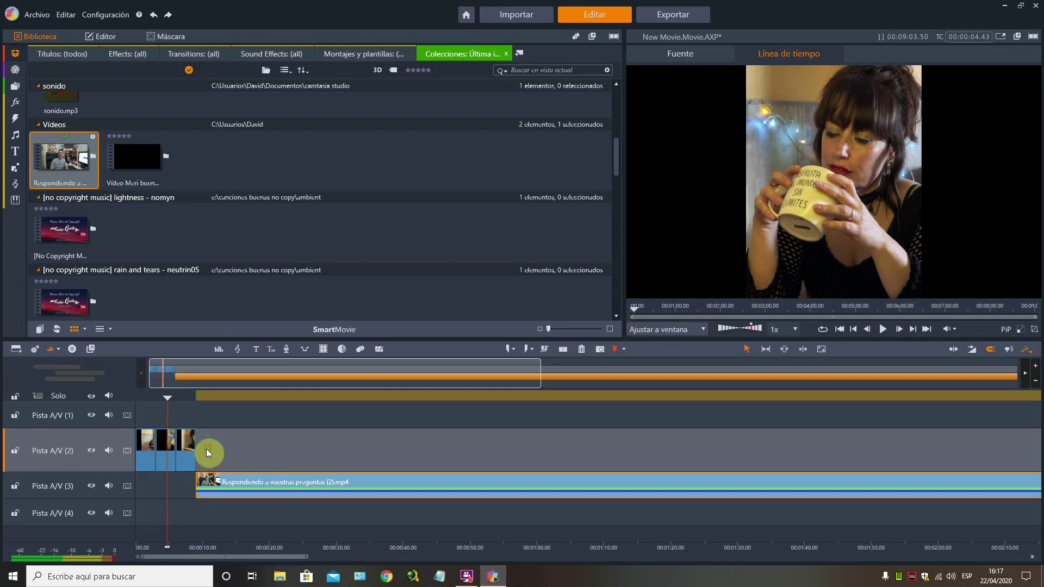
Step: Set the duration of all three photos on Pista A/V (2) to 2 seconds
click(145, 448)
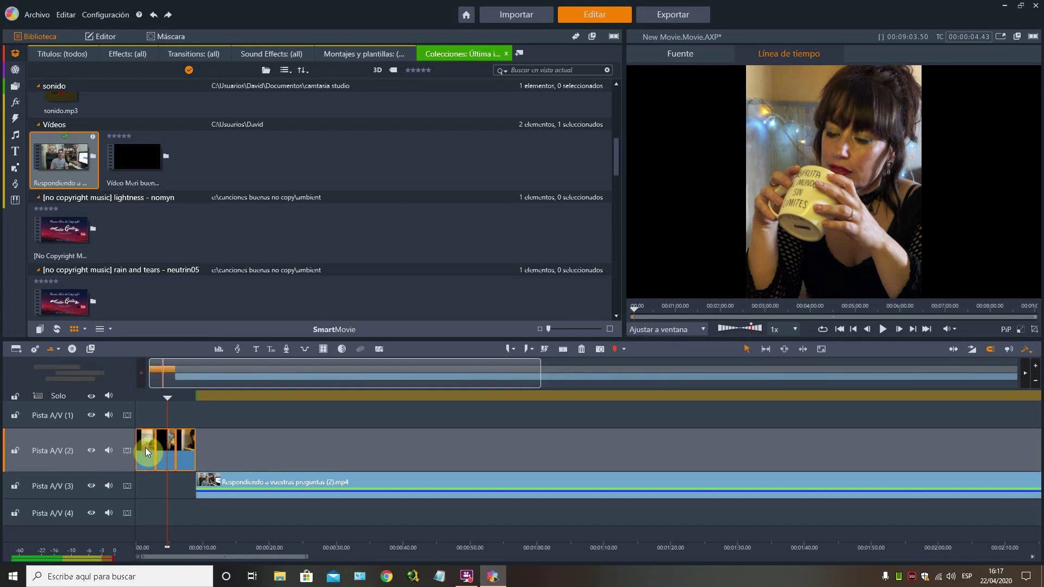
right_click(147, 448)
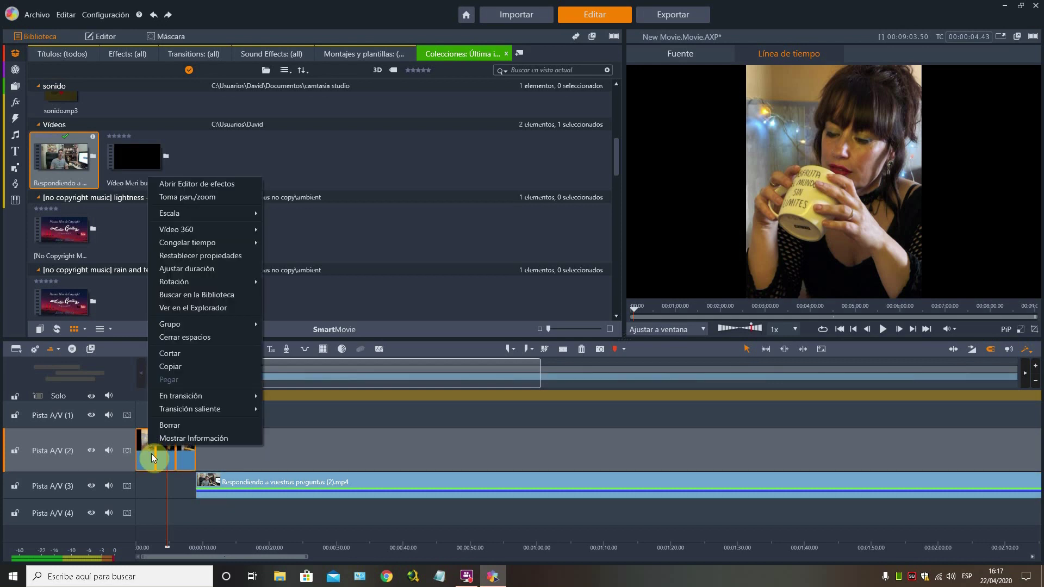
click(187, 271)
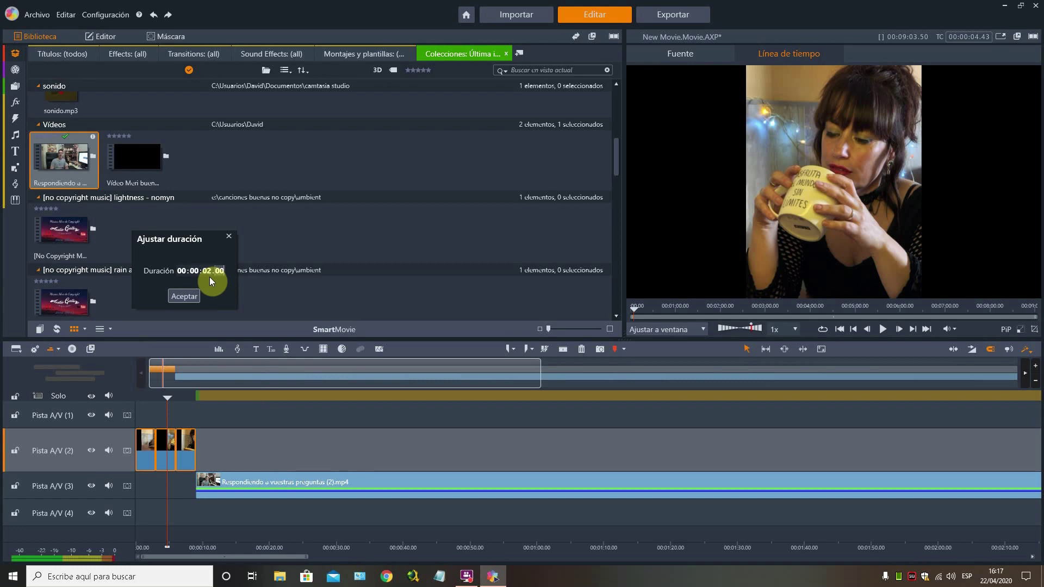
click(198, 296)
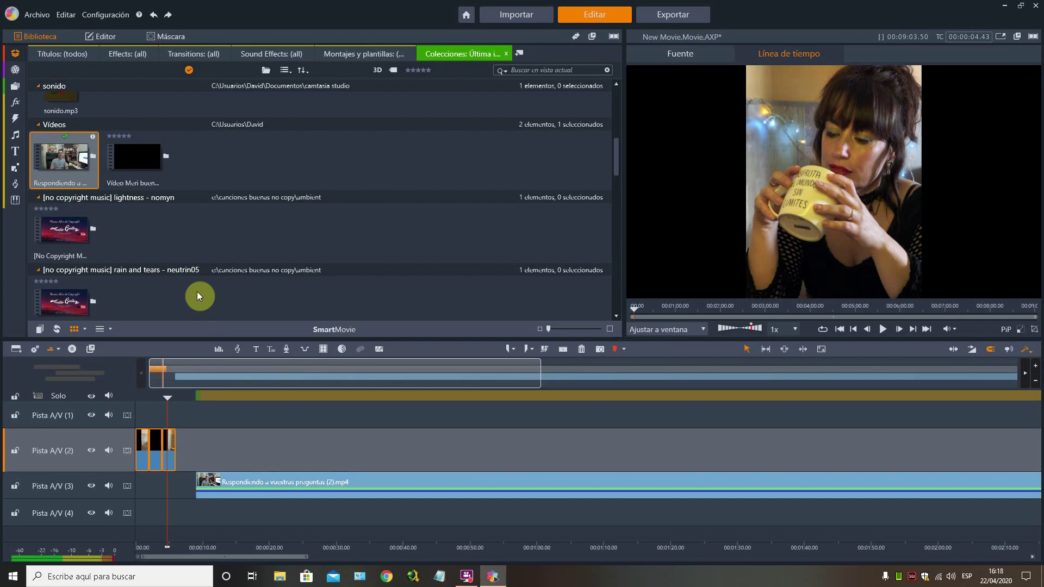
Step: Set the duration of all three photos on Pista A/V (2) to 5 seconds
mouse_move(143, 460)
mouse_down()
mouse_move(168, 455)
mouse_move(154, 443)
mouse_move(150, 452)
mouse_up()
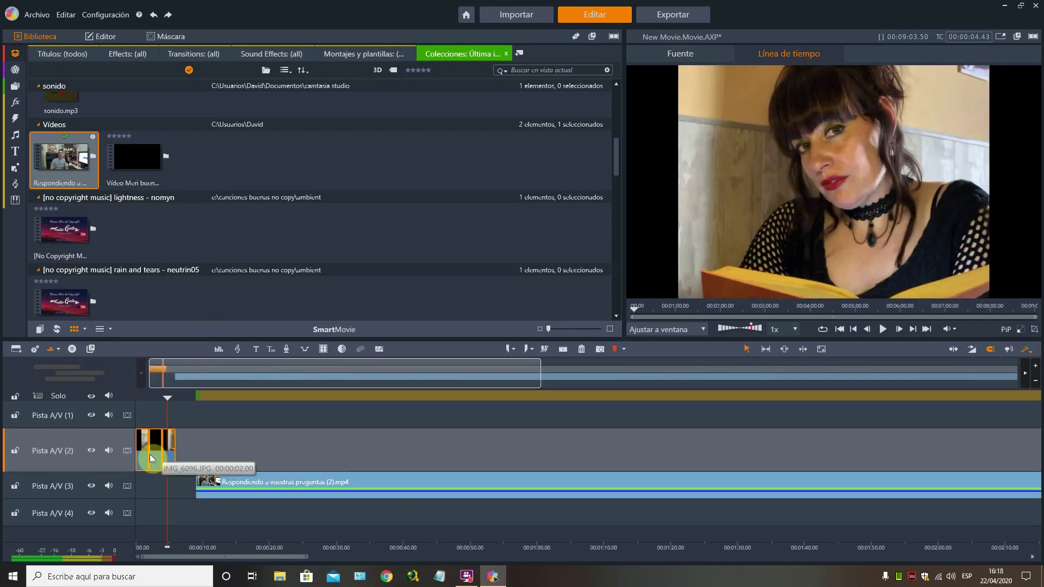
right_click(145, 453)
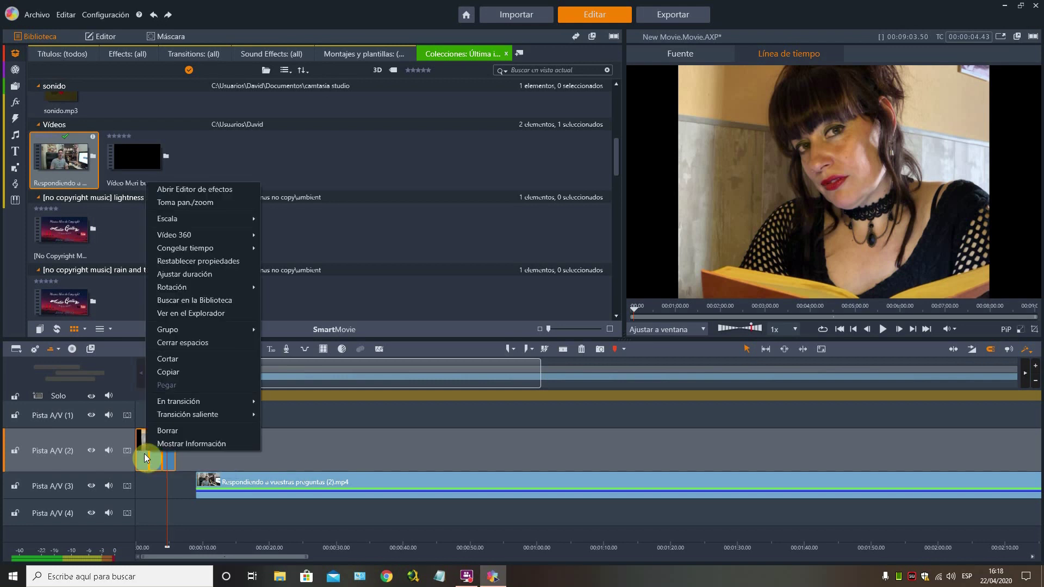
click(181, 274)
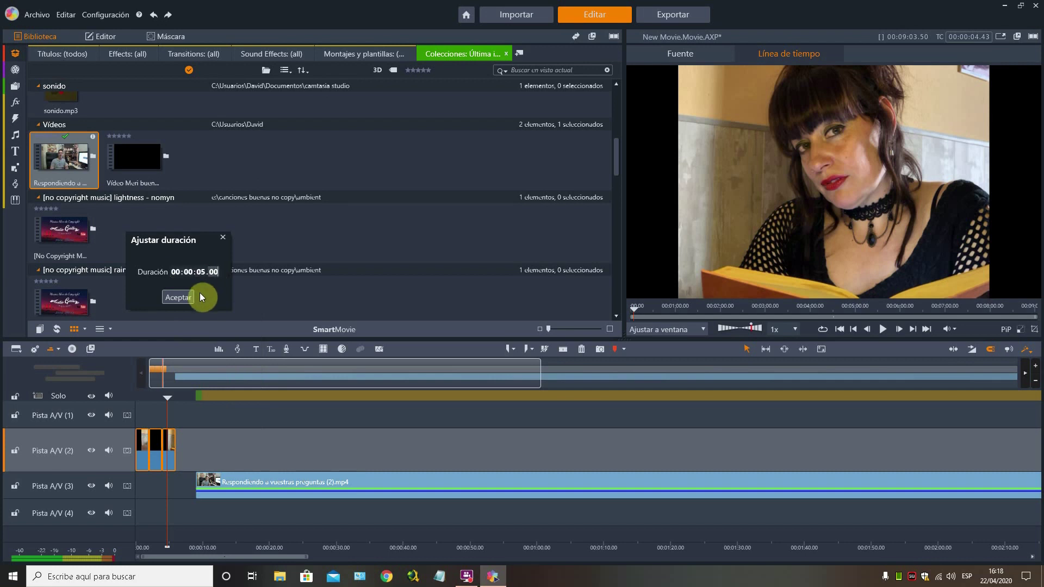
click(193, 298)
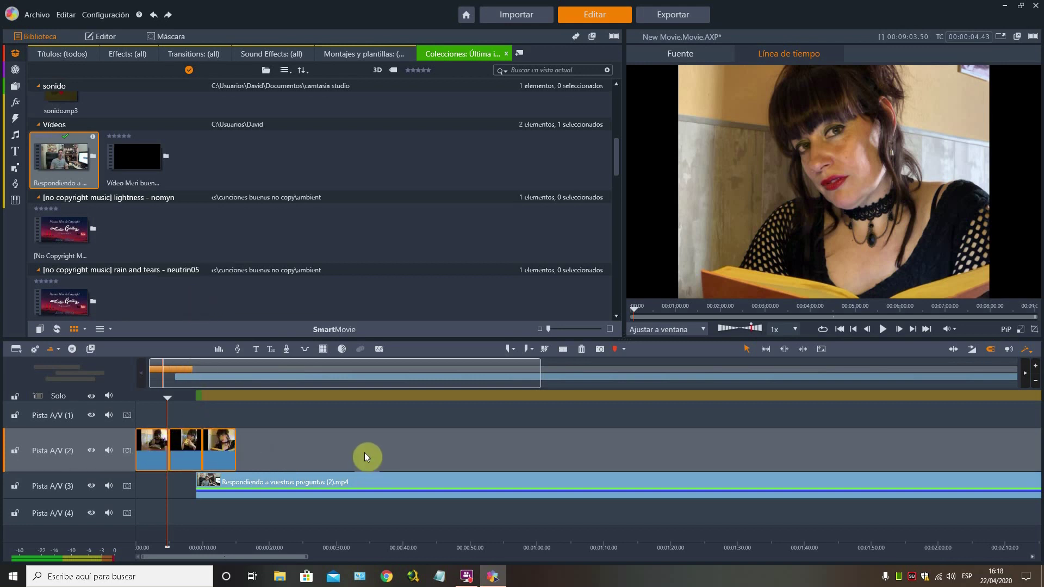
Step: Select only the second and third photos on Pista A/V (2) and set their duration to 3 seconds
click(139, 466)
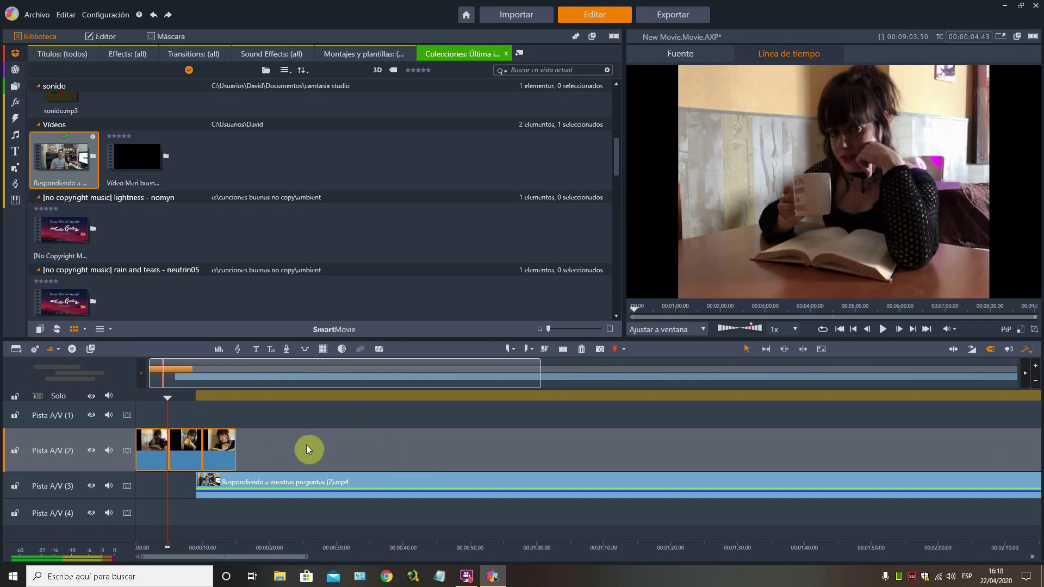
click(263, 450)
click(191, 454)
right_click(194, 455)
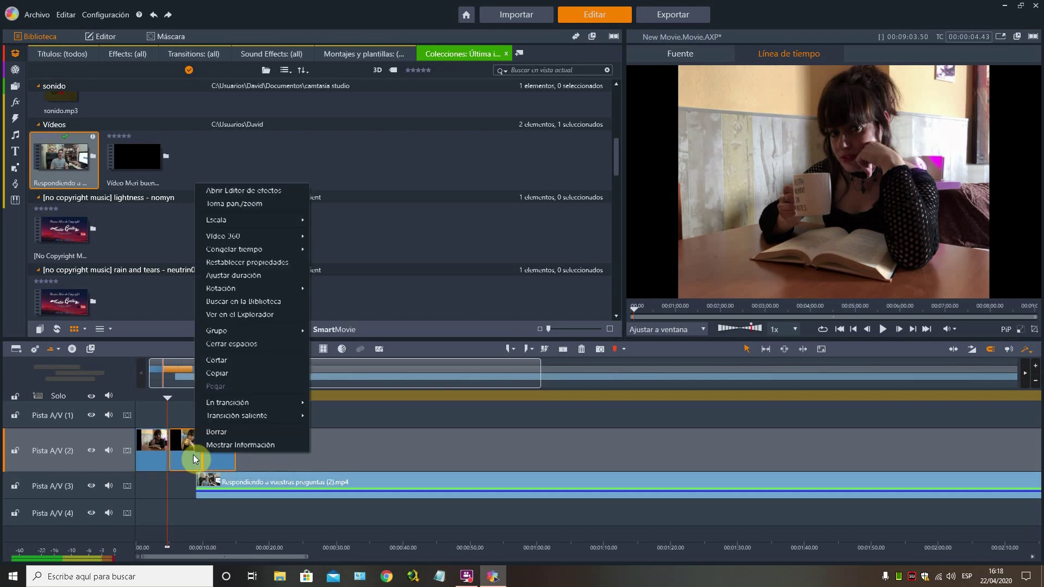
click(227, 276)
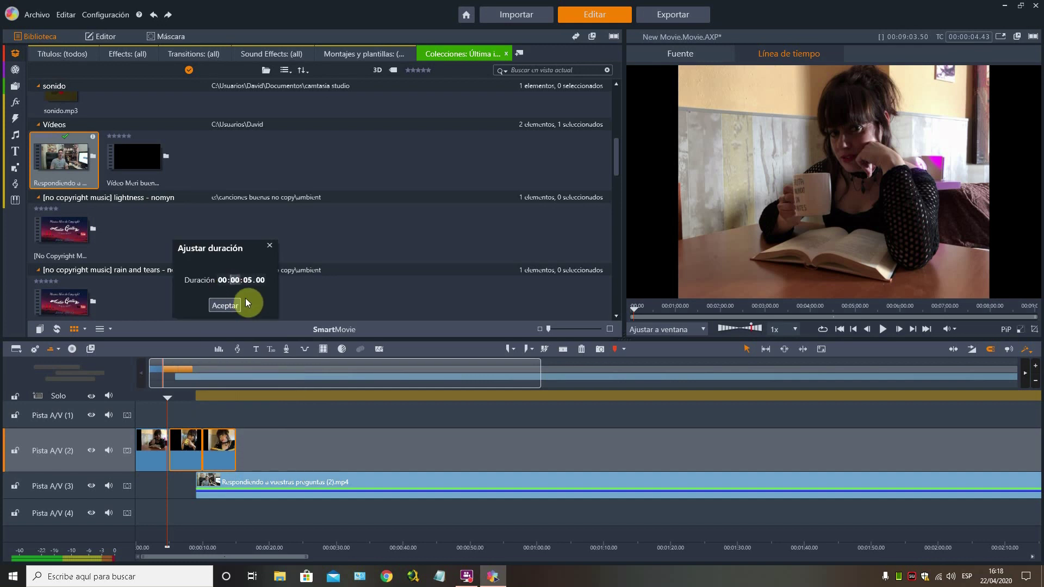
click(248, 280)
text(3)
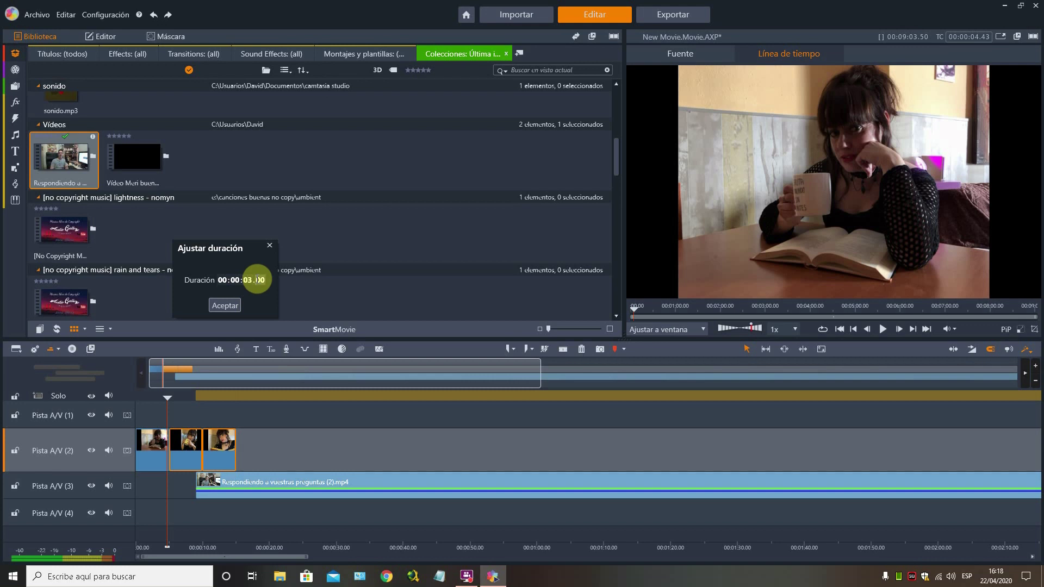
click(237, 308)
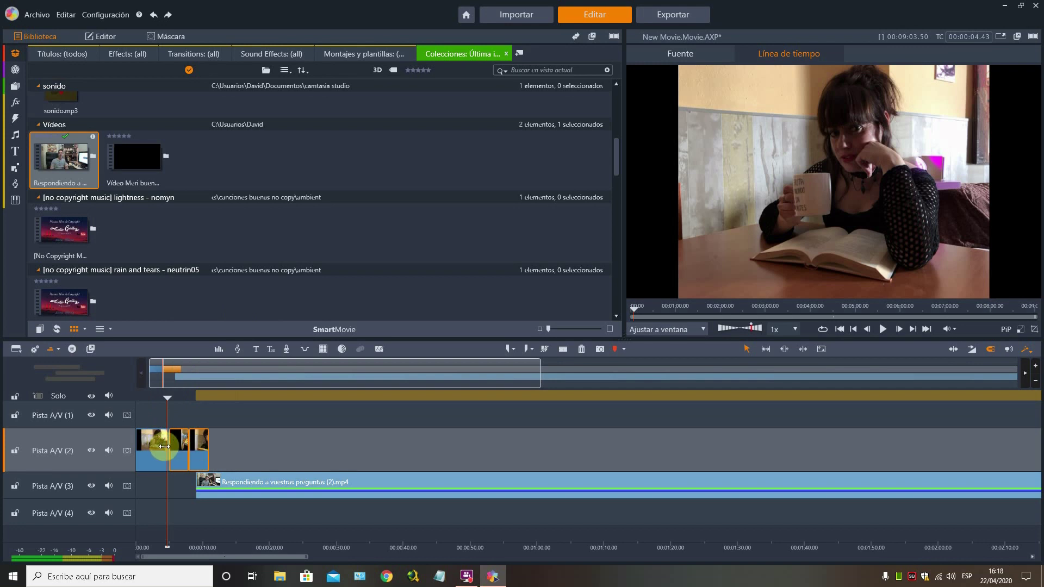
Step: Trim the end of the first photo on Pista A/V (2), then set its duration to 5 seconds
drag(163, 445, 149, 474)
click(146, 456)
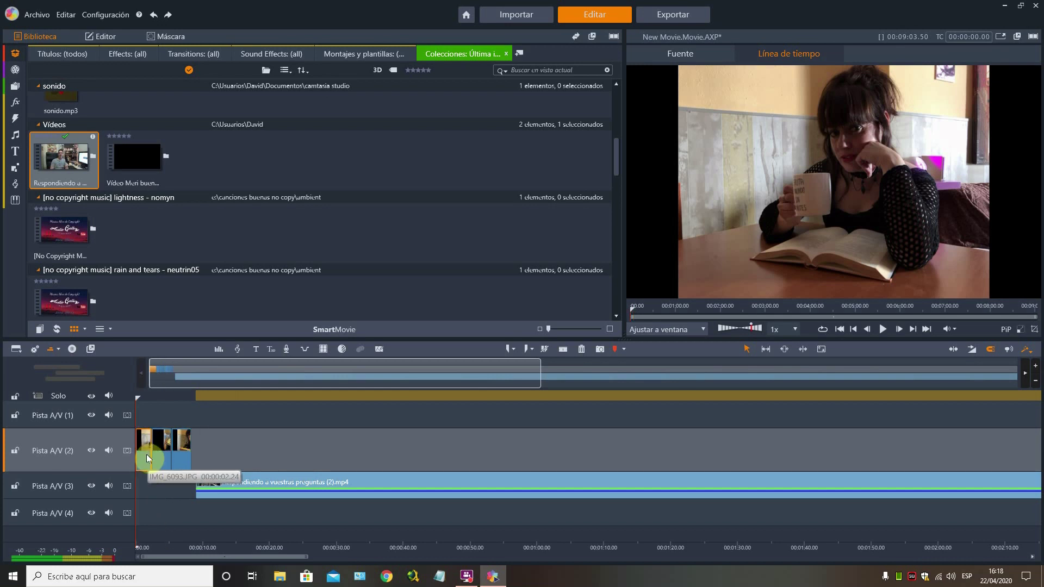
right_click(147, 448)
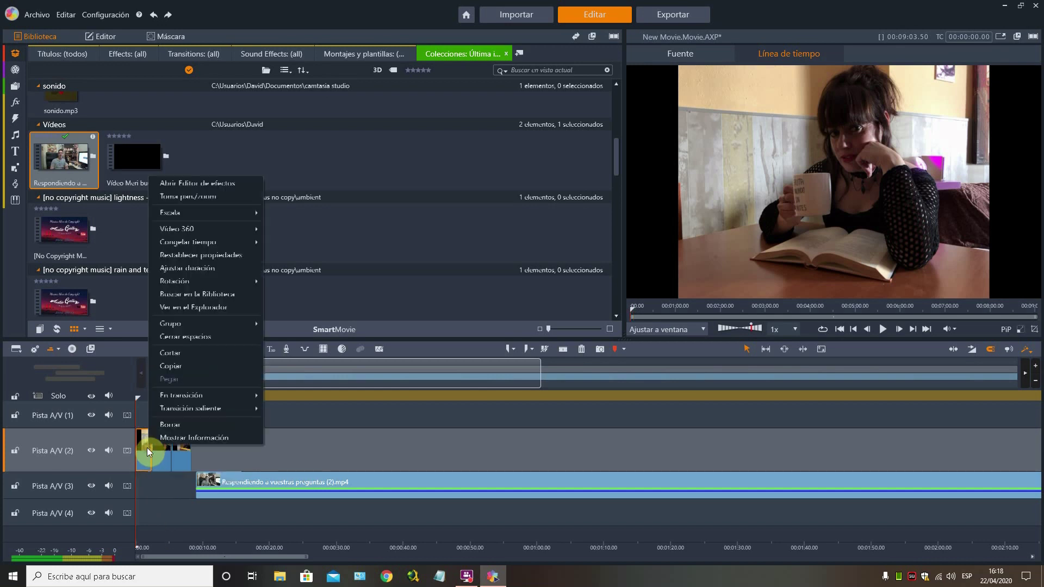
click(191, 268)
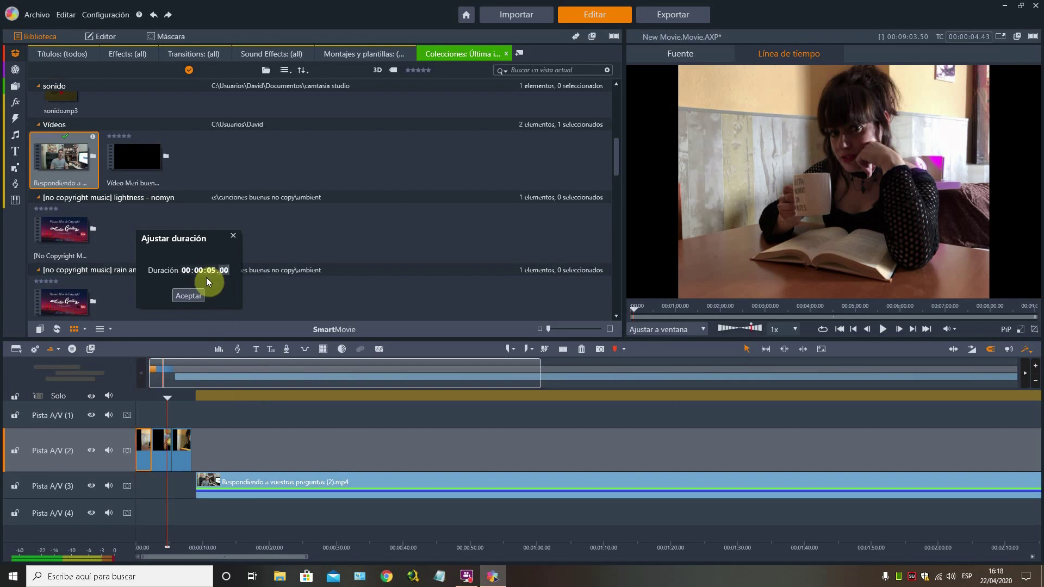
click(189, 296)
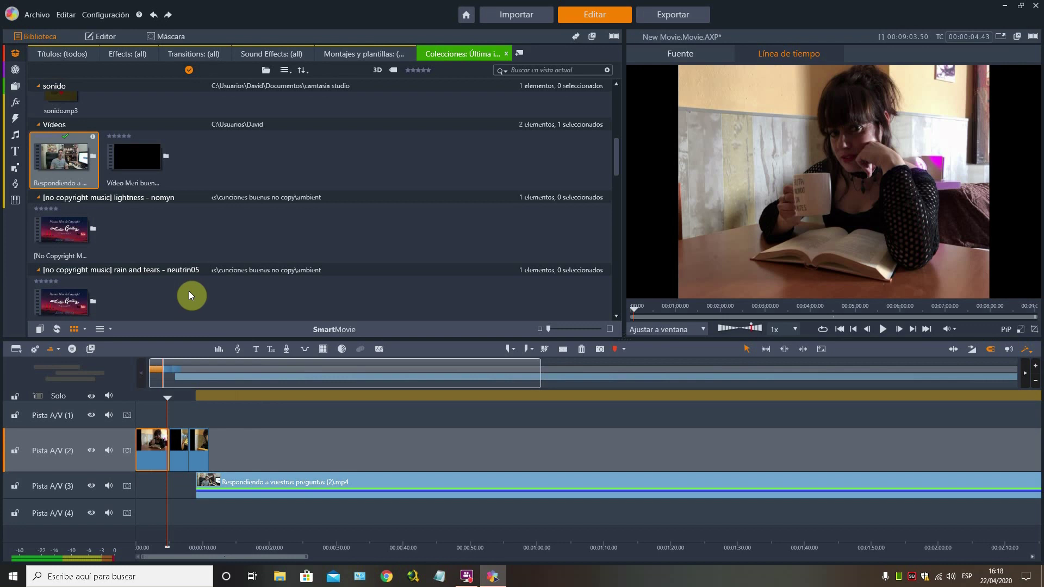
click(180, 399)
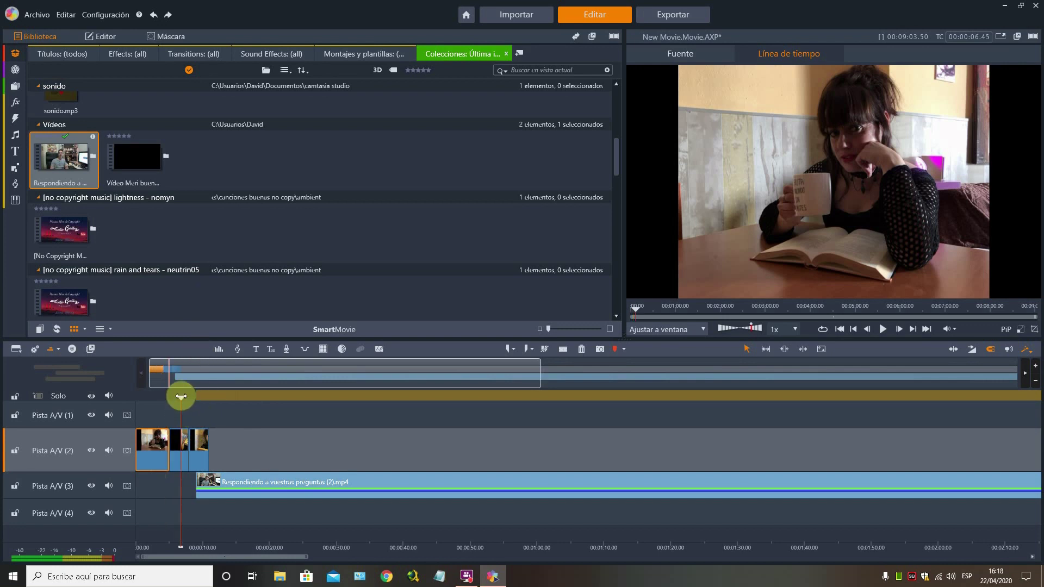
click(151, 441)
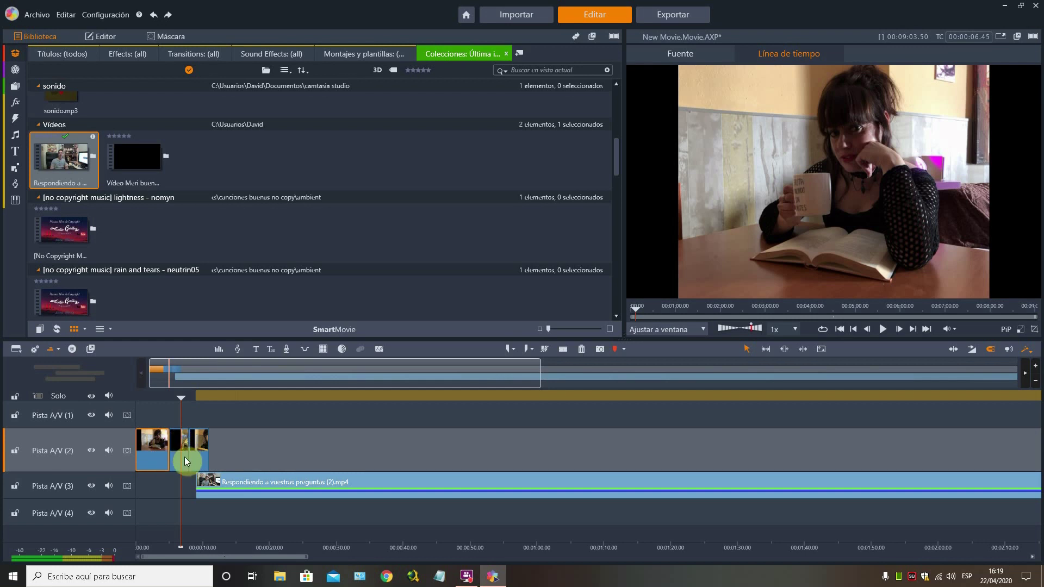
click(177, 459)
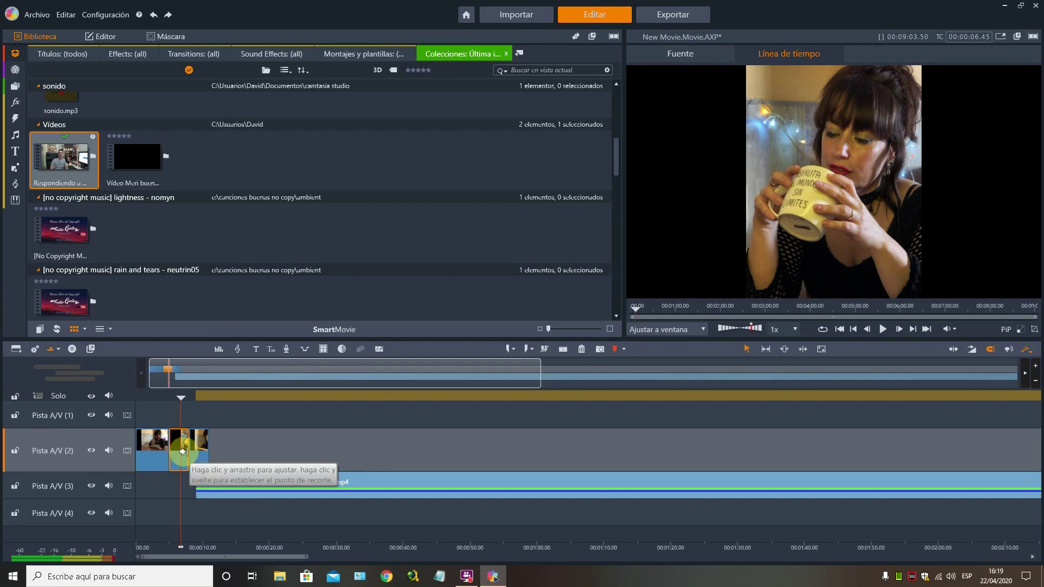
Step: Move the video clip from Pista A/V (3) to Pista A/V (2), leaving a gap after the photos
click(235, 484)
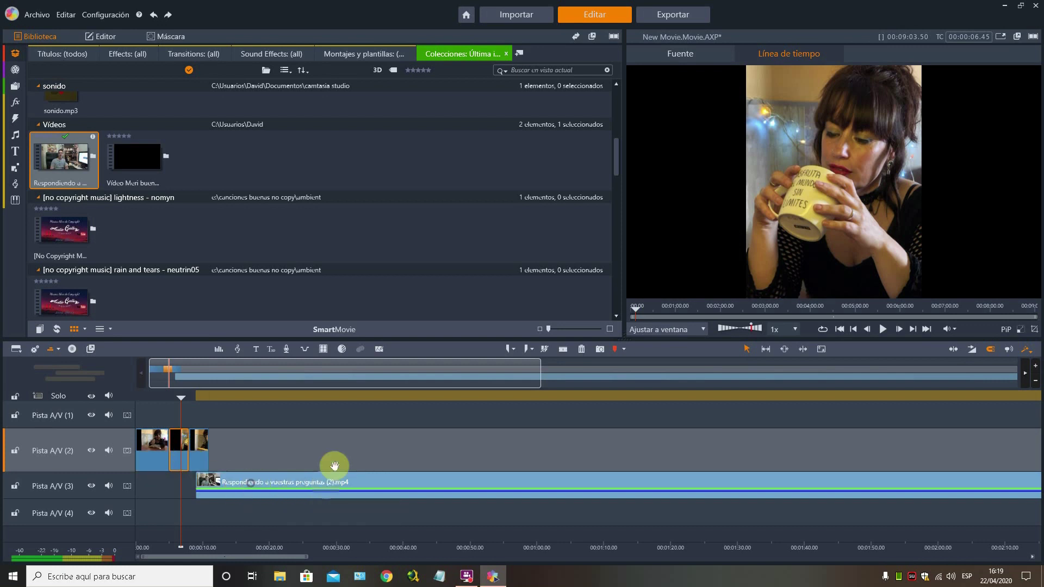
drag(334, 456, 305, 445)
Step: Split the video clip at 00:00:41.28 and remove the part before the cut, closing the gap to the photos
click(326, 395)
drag(327, 396, 411, 398)
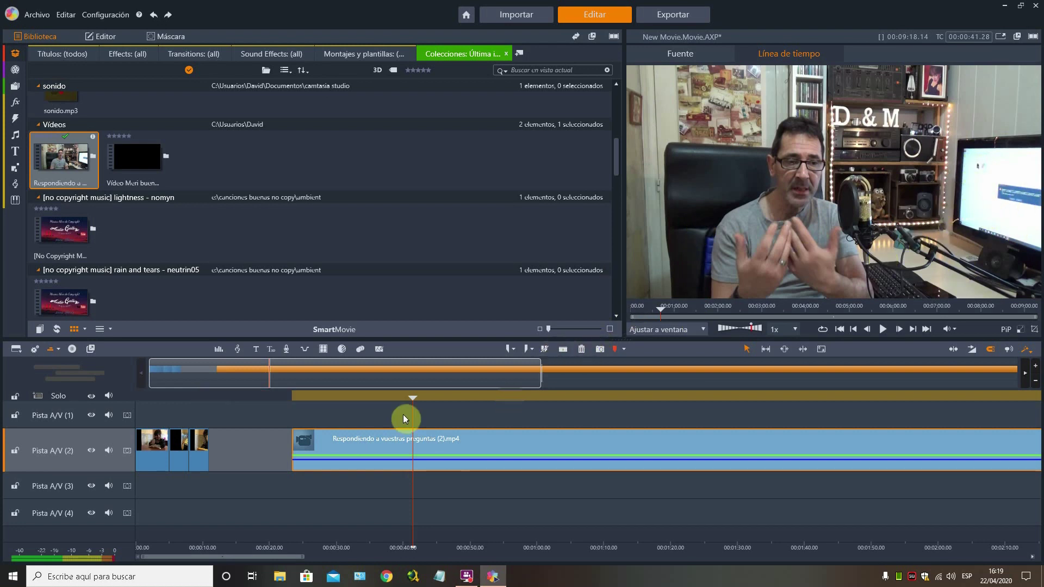
key(s)
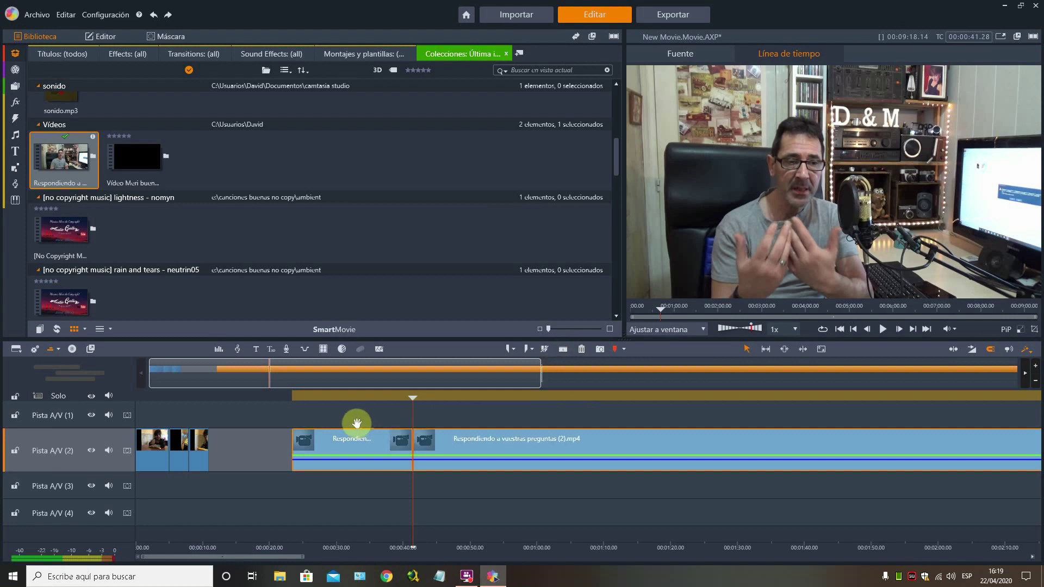
click(359, 444)
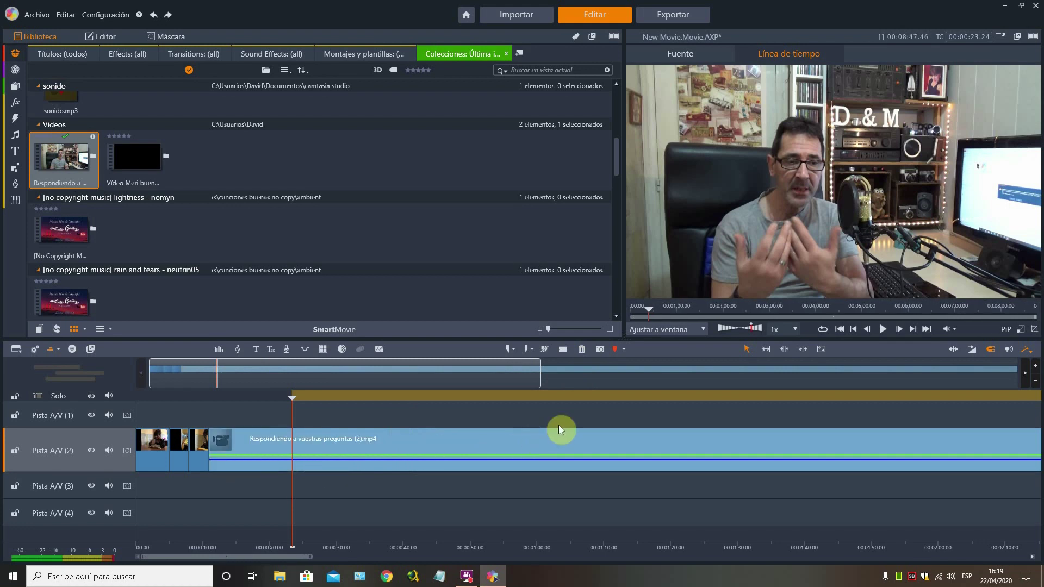
Step: Split the video clip on Pista A/V (2) at 00:01:06.06 and again at 00:01:18.14
click(577, 399)
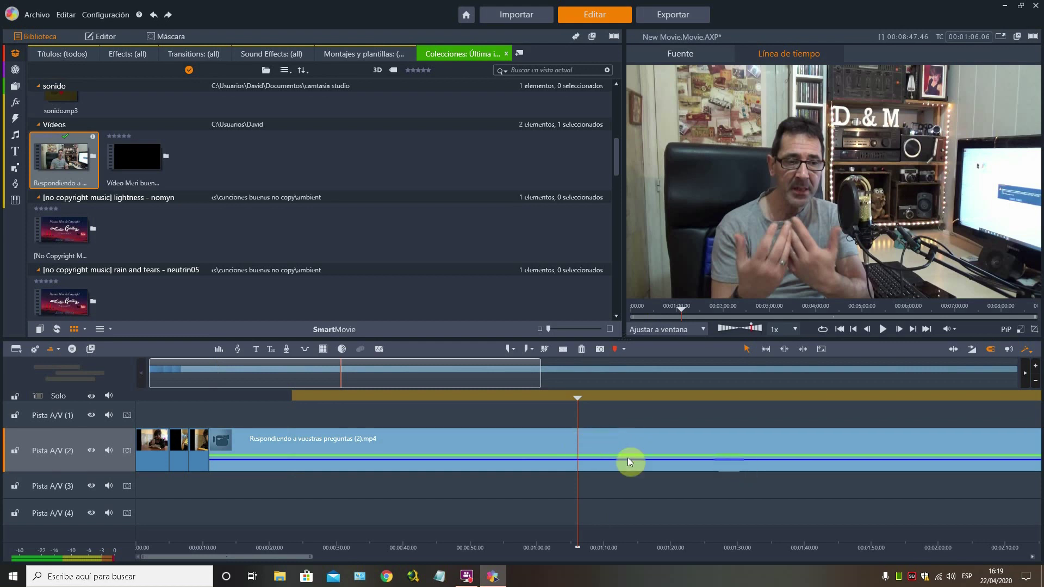
click(567, 349)
click(658, 396)
click(563, 351)
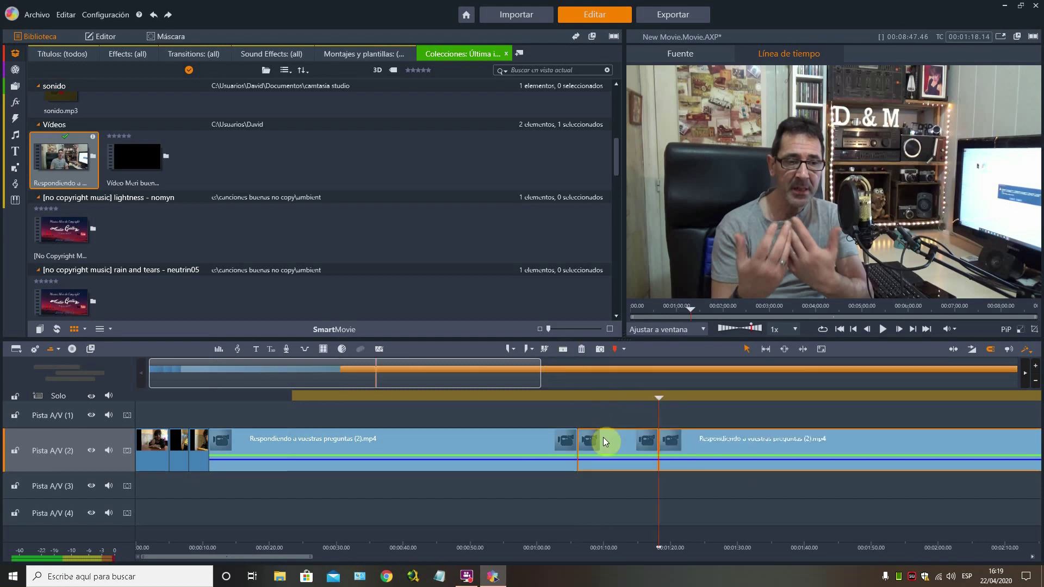
Step: Delete the video section between the cuts at 00:01:06.06 and 00:01:18.14 on Pista A/V (2)
click(603, 437)
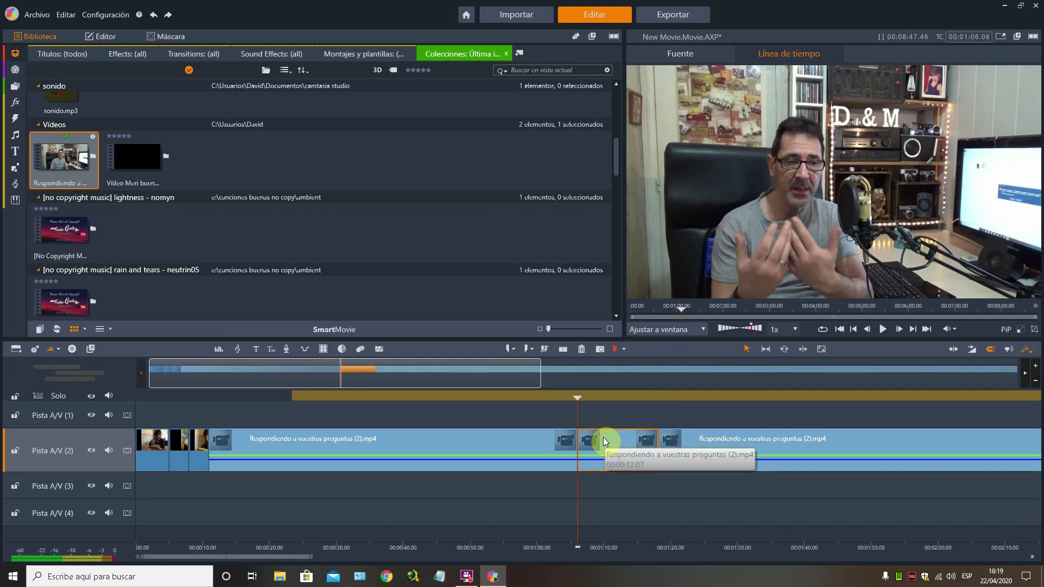
click(581, 349)
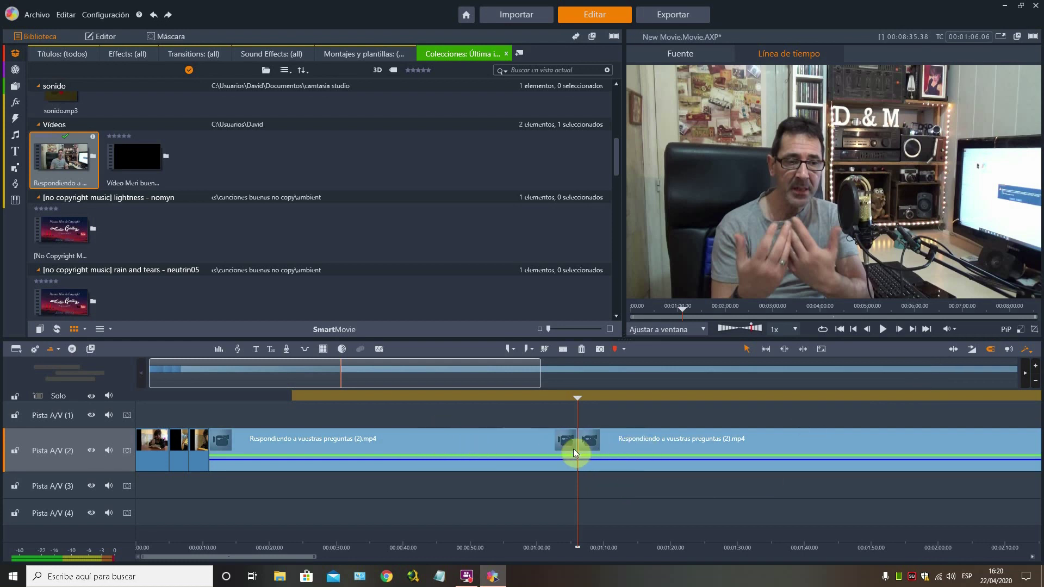
Step: Split the video at 00:01:15.33 and delete the section from 00:01:06.06 to that cut, leaving a gap on Pista A/V (2)
click(640, 399)
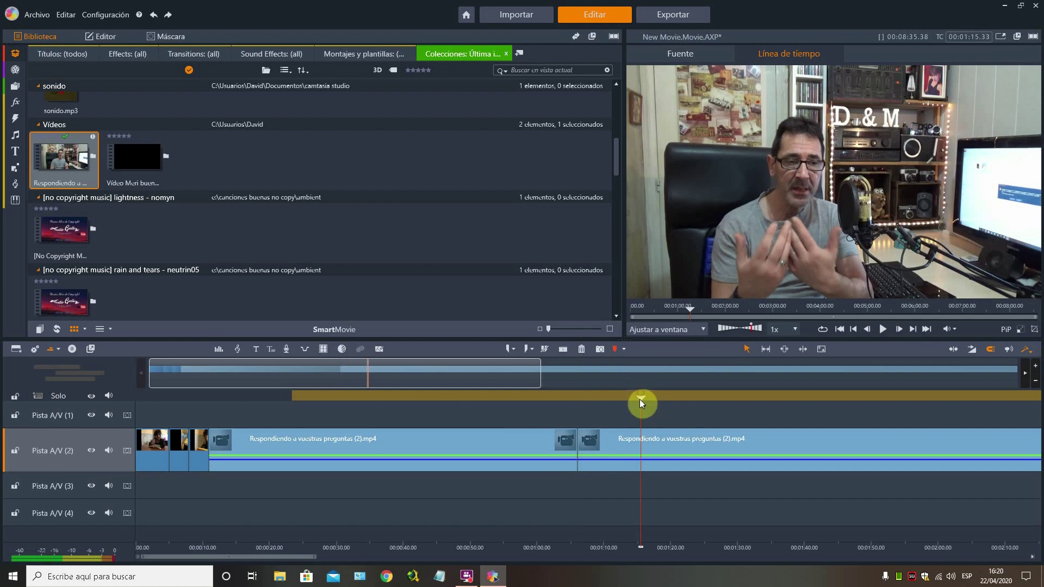
click(562, 352)
click(614, 446)
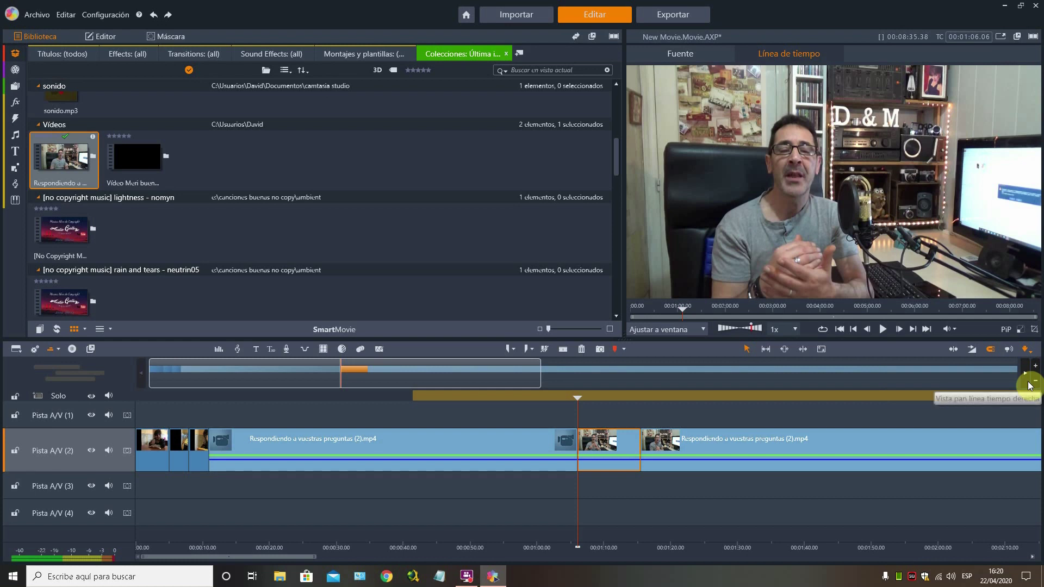
click(581, 353)
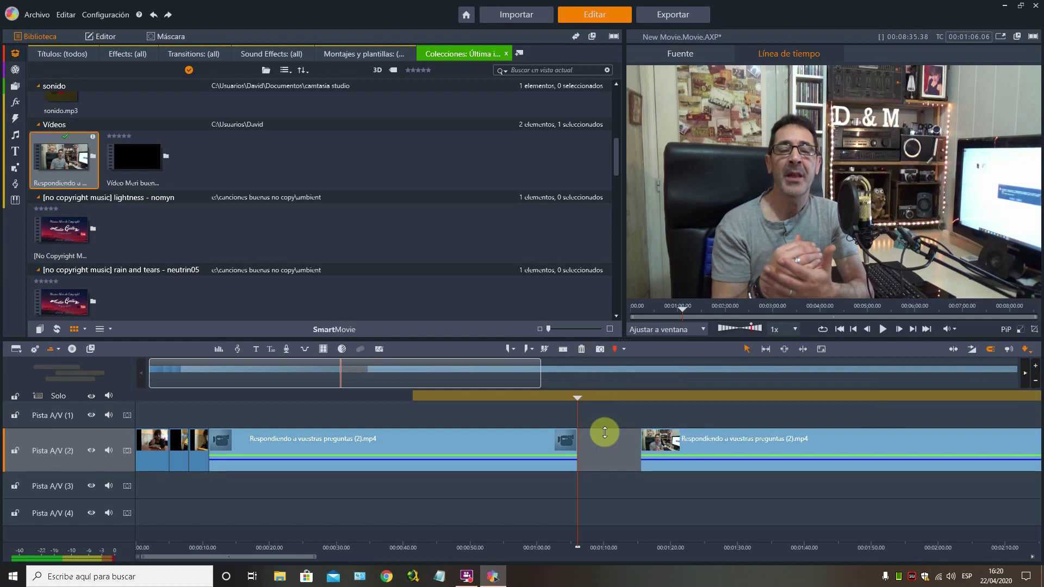
right_click(614, 453)
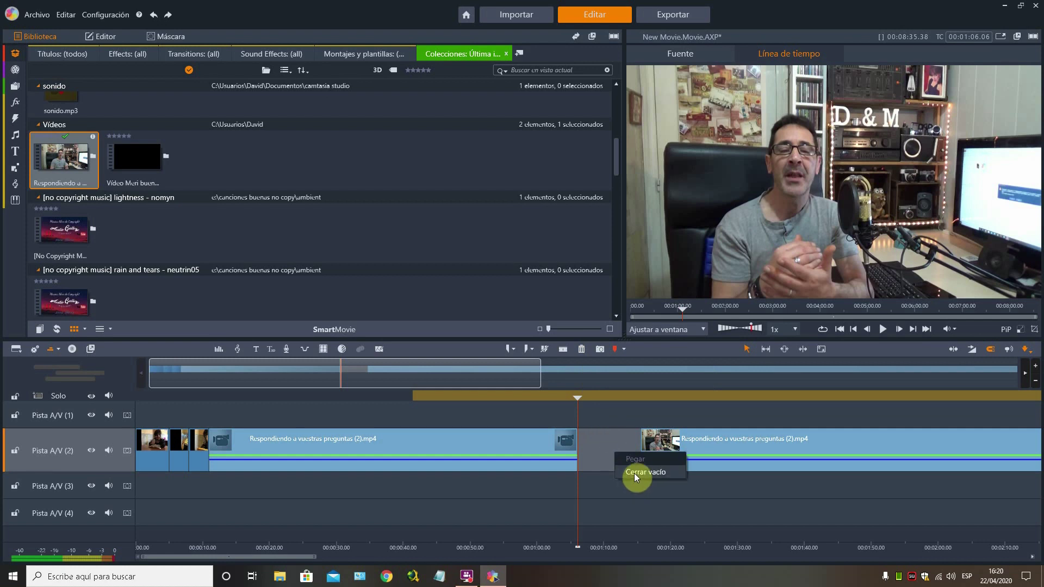
click(598, 432)
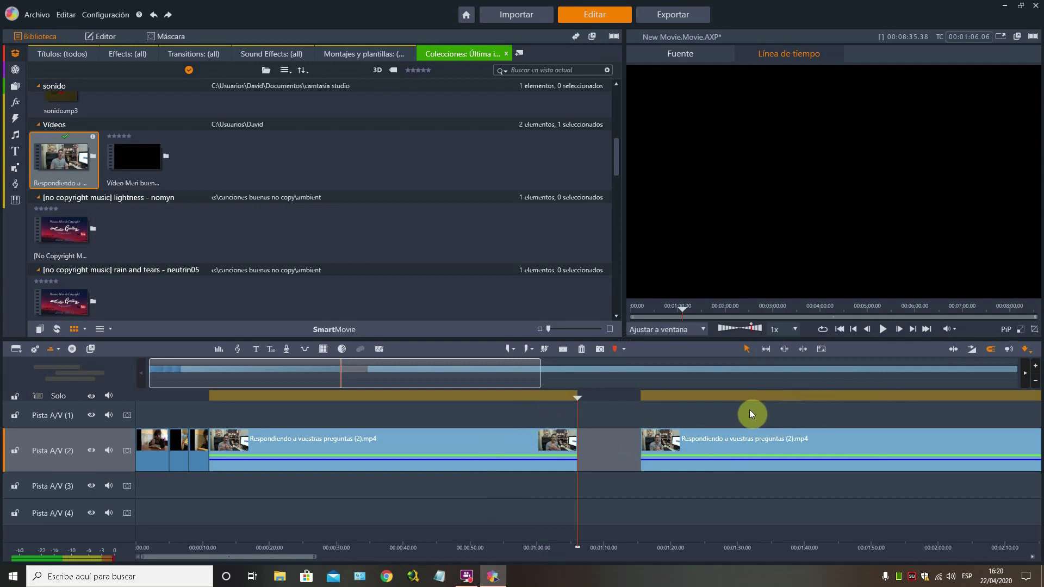
Step: Move the third photo from Pista A/V (2) up to Pista A/V (1) at 00:01:39.53
click(199, 450)
drag(211, 404, 815, 411)
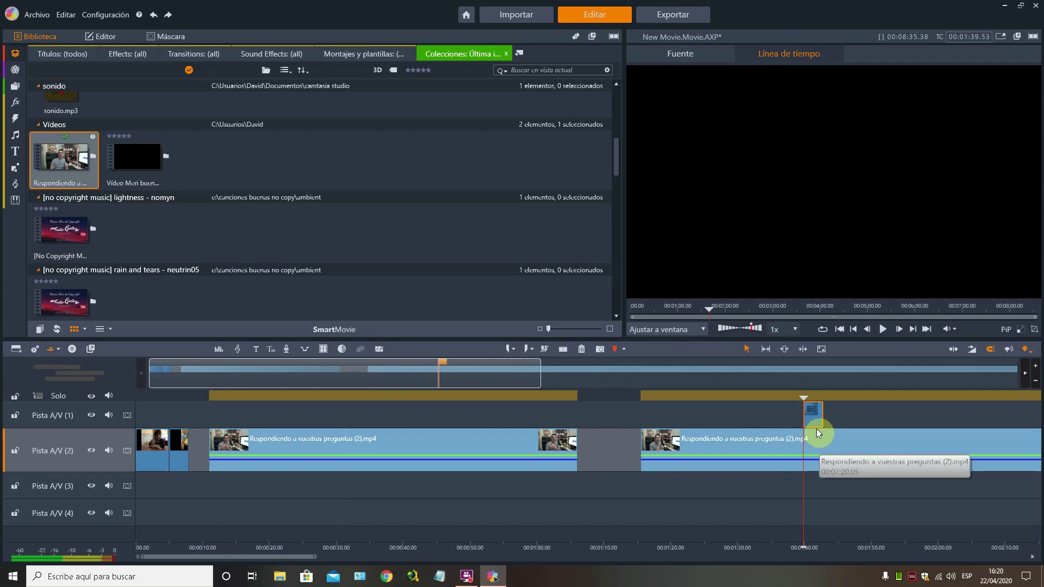
Step: Try closing the gap between the two video sections on Pista A/V (2), and undo it
right_click(618, 465)
click(620, 472)
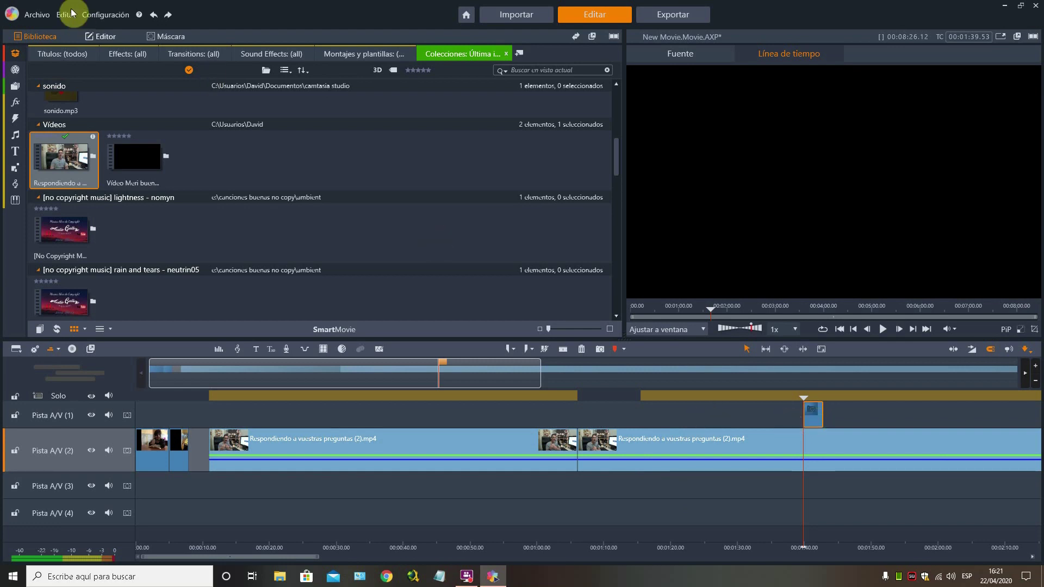
click(162, 21)
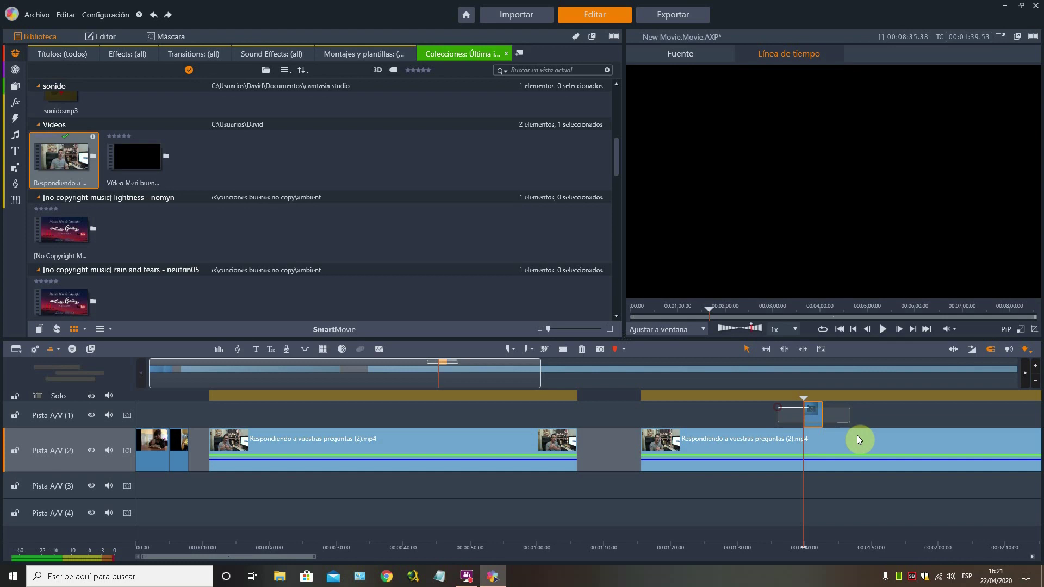
Step: Shift the second video section and the photo on Pista A/V (1) together to close the gap, and close the gap after the two photos
click(869, 480)
drag(739, 444, 678, 449)
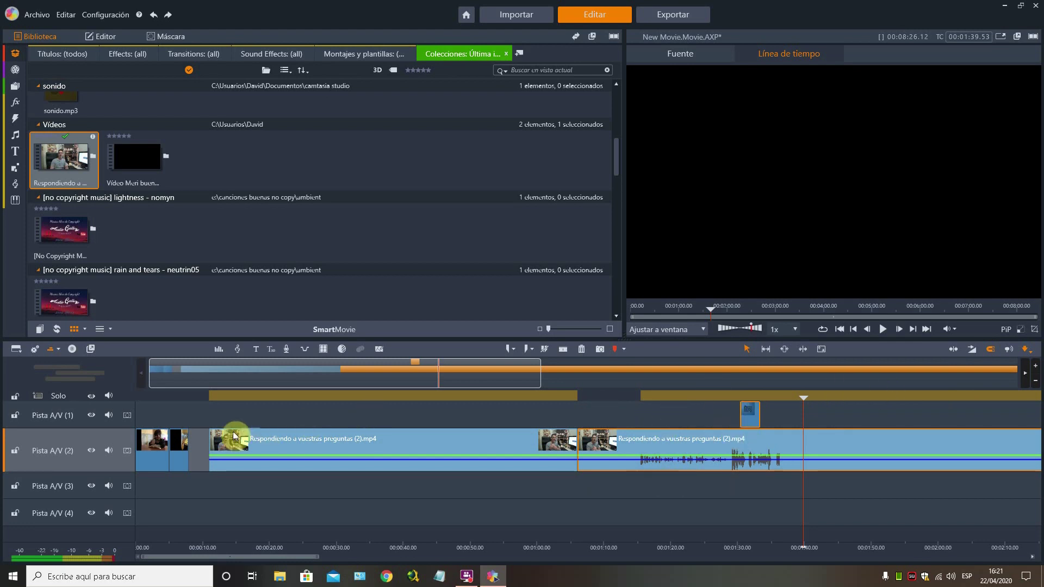
right_click(199, 449)
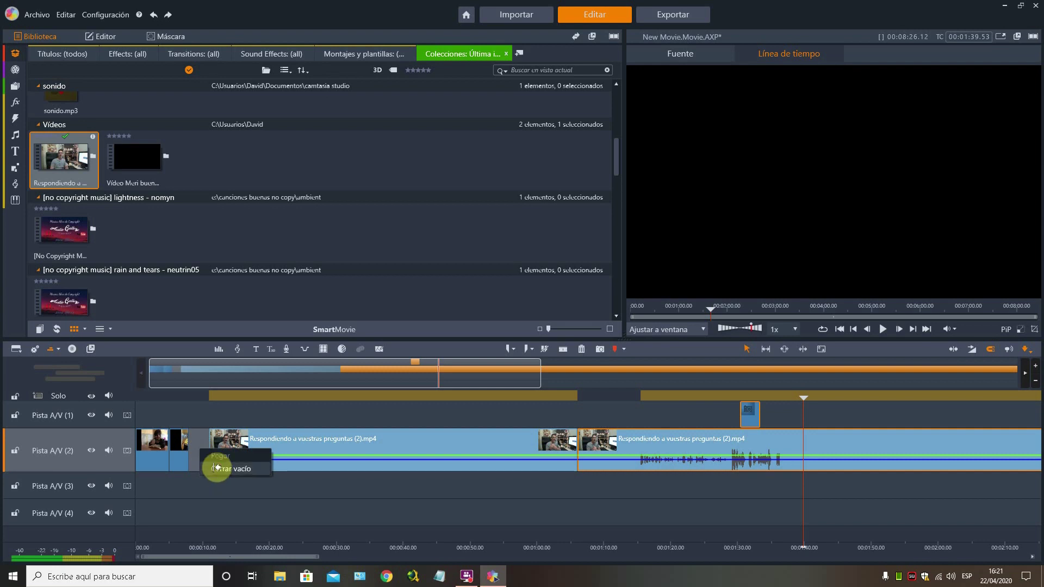
click(215, 468)
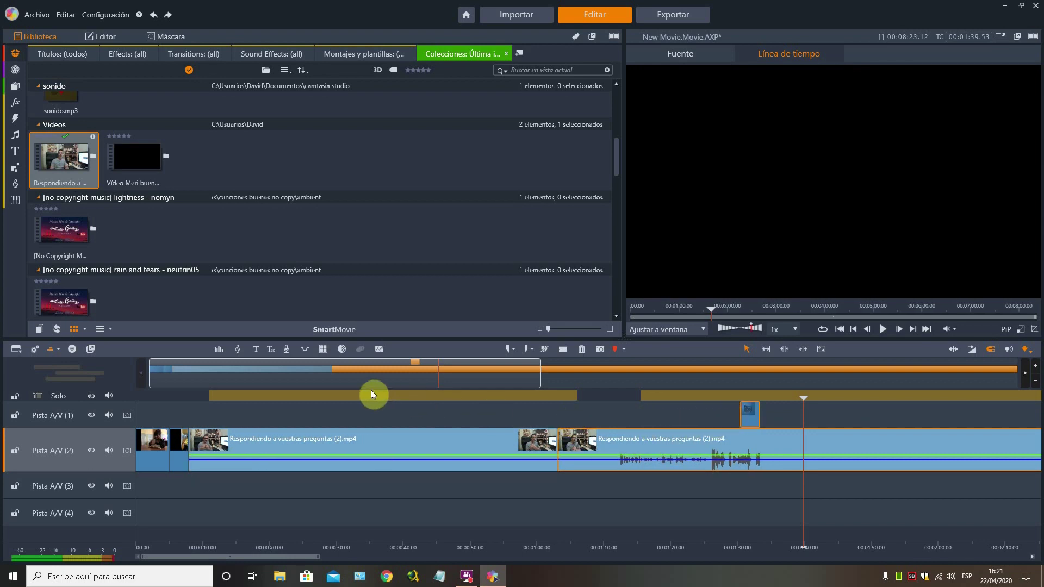
Step: Place the Confused (Afternoons LP) - Loxbeats music clip at the start of Pista A/V (3) and deactivate its video stream
scroll(140, 283, down, 10)
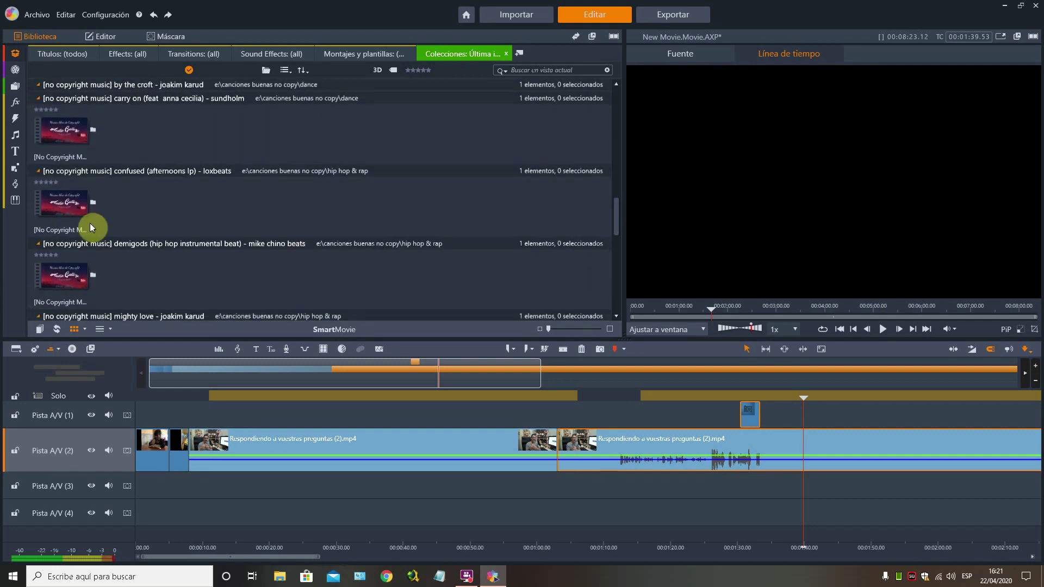
drag(70, 205, 196, 486)
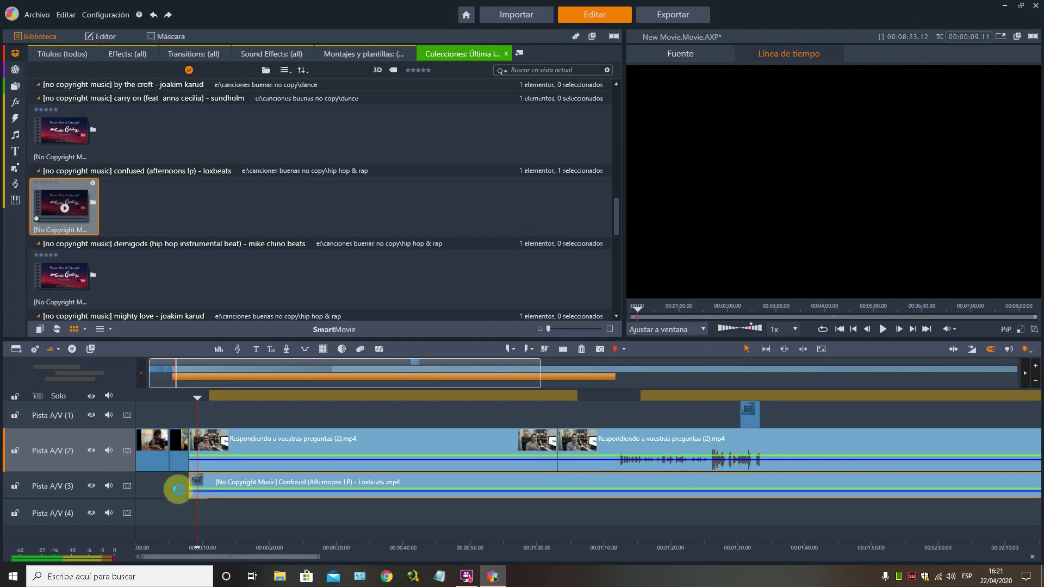
right_click(266, 481)
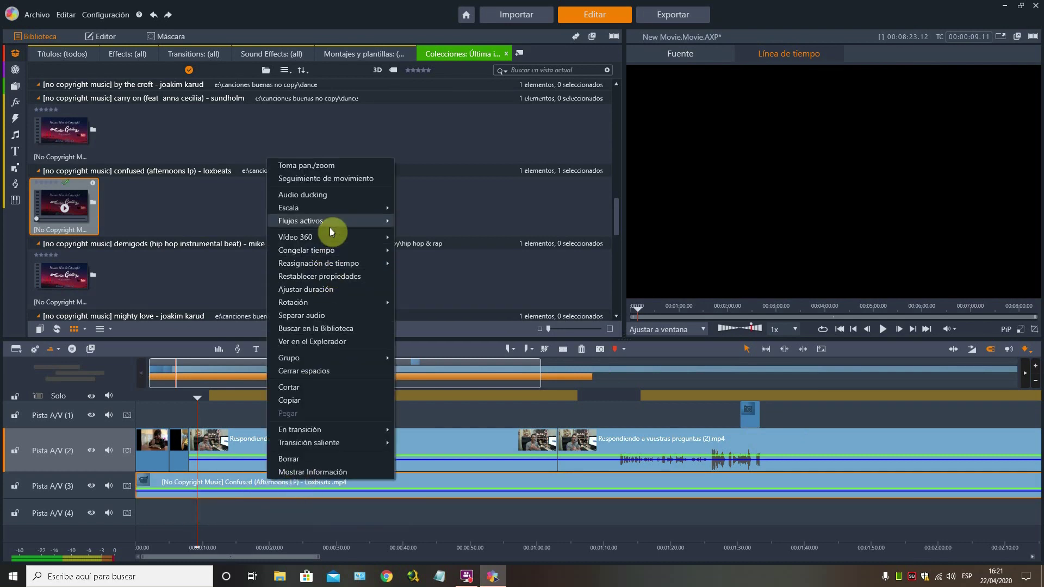
click(219, 485)
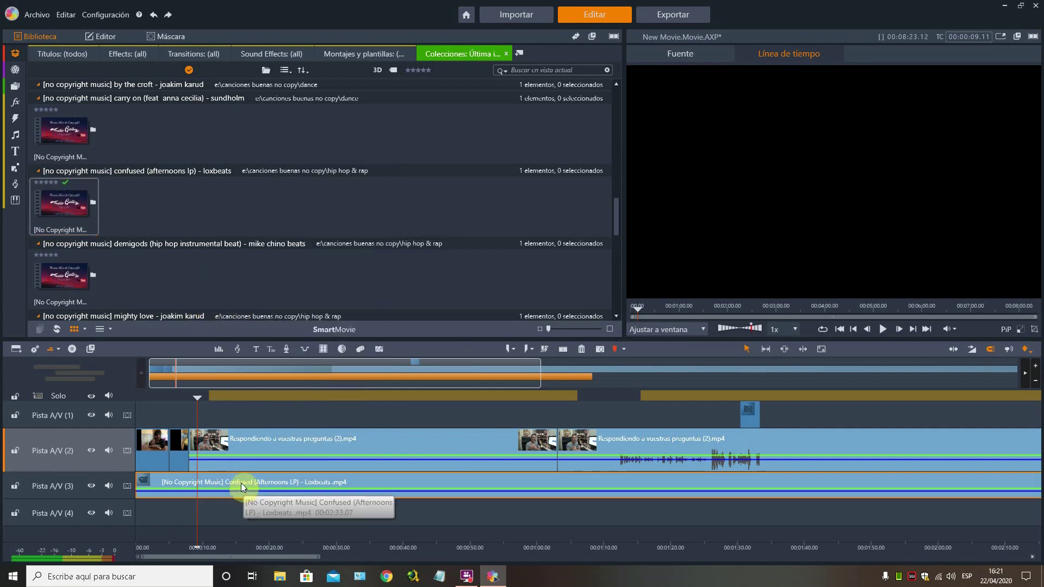
right_click(242, 483)
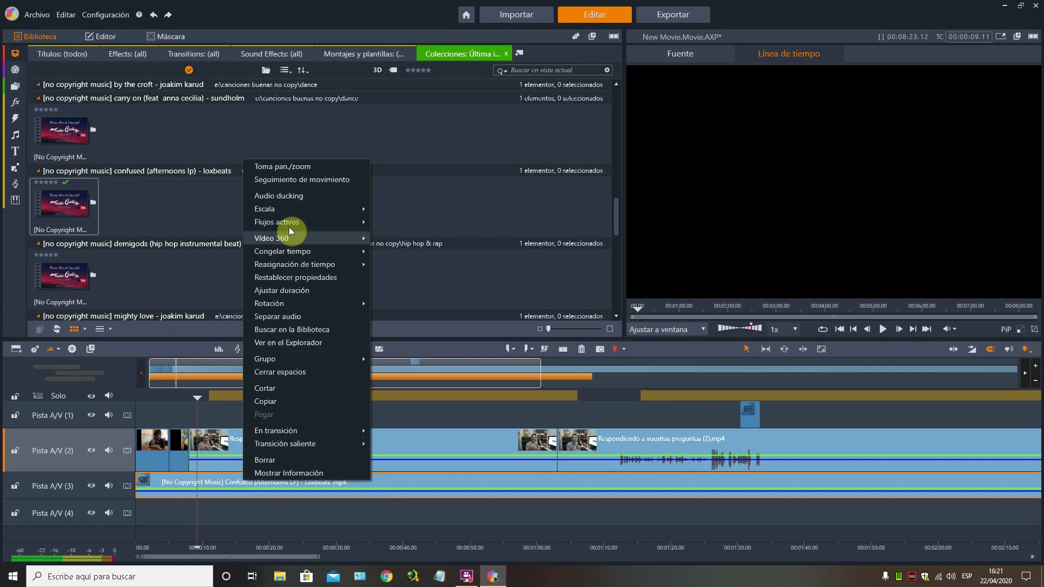
mouse_move(311, 222)
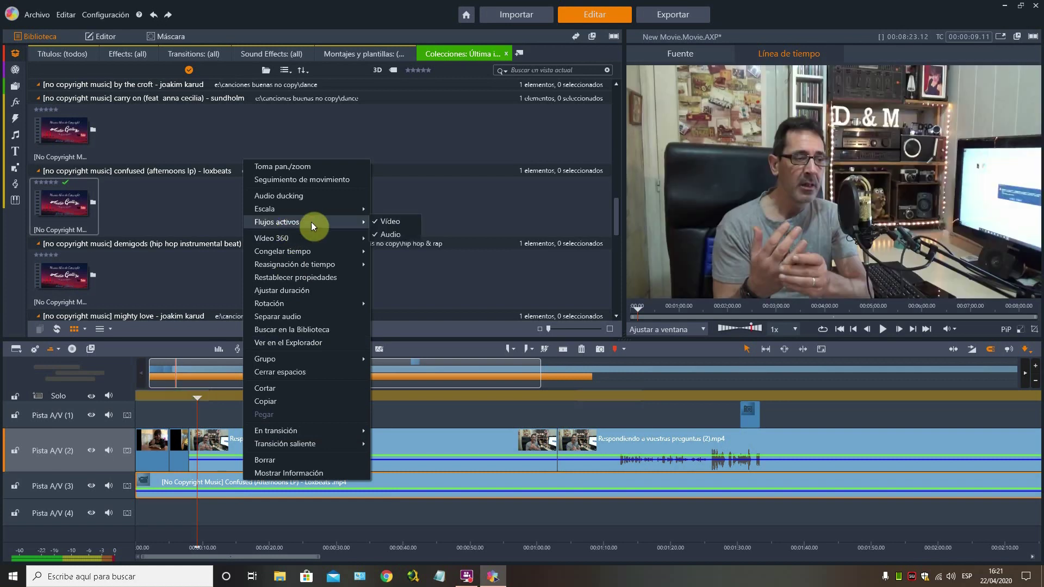
click(395, 223)
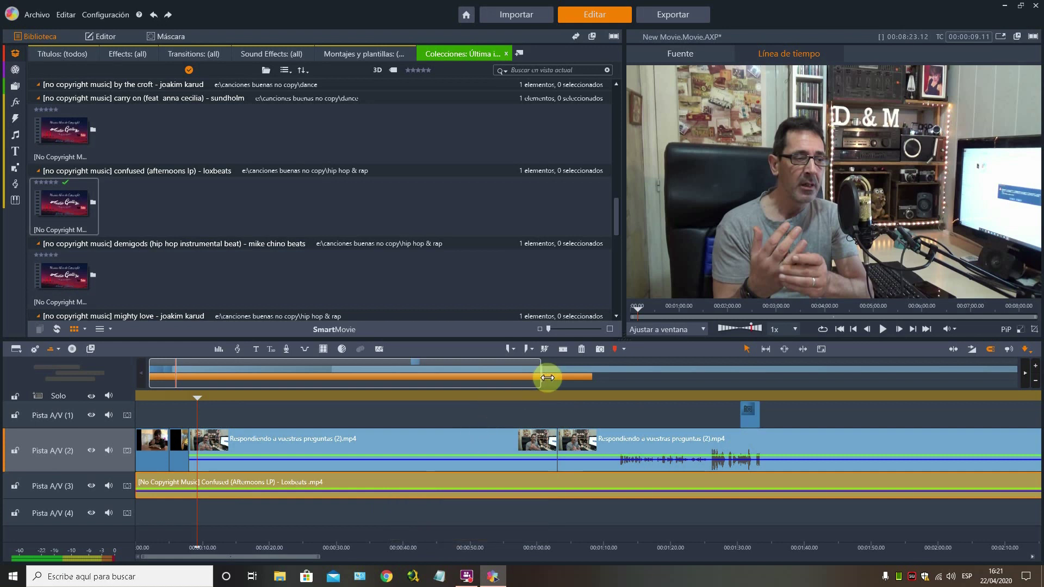
Step: Split the second video section on Pista A/V (2) at 00:01:42.11 and delete everything after the cut
drag(838, 374, 865, 373)
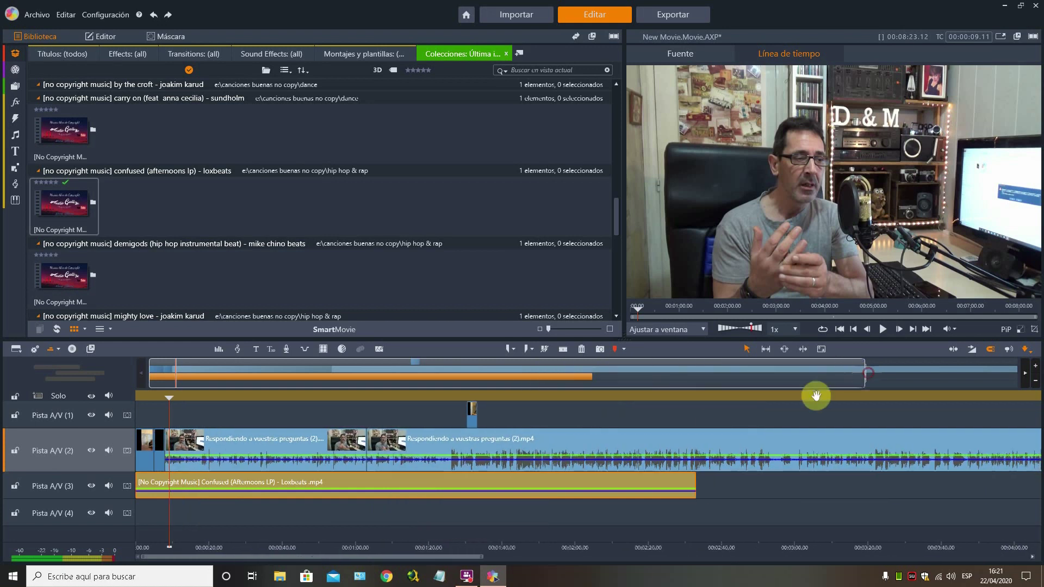
click(510, 398)
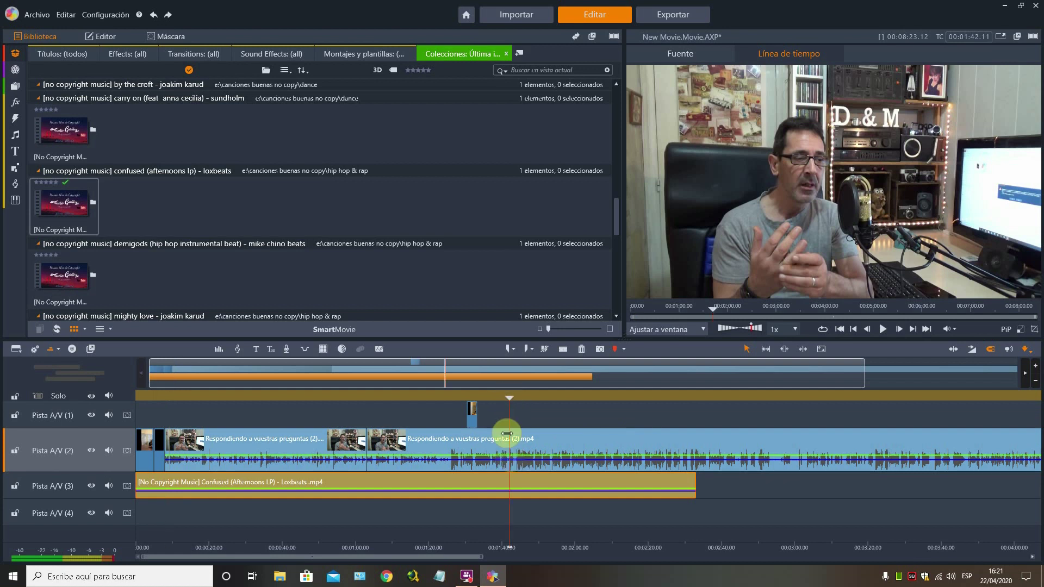
click(540, 436)
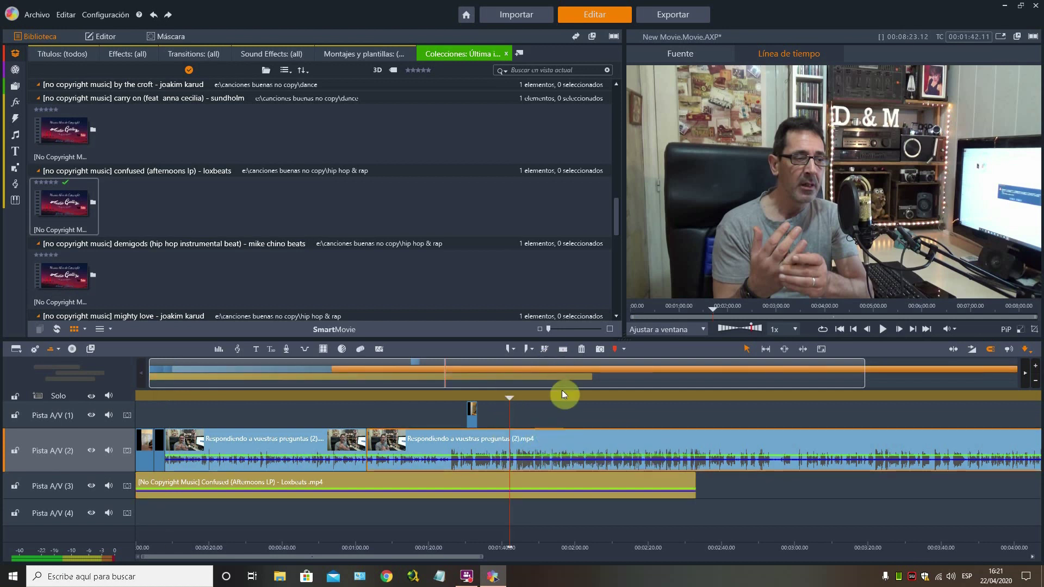
click(562, 352)
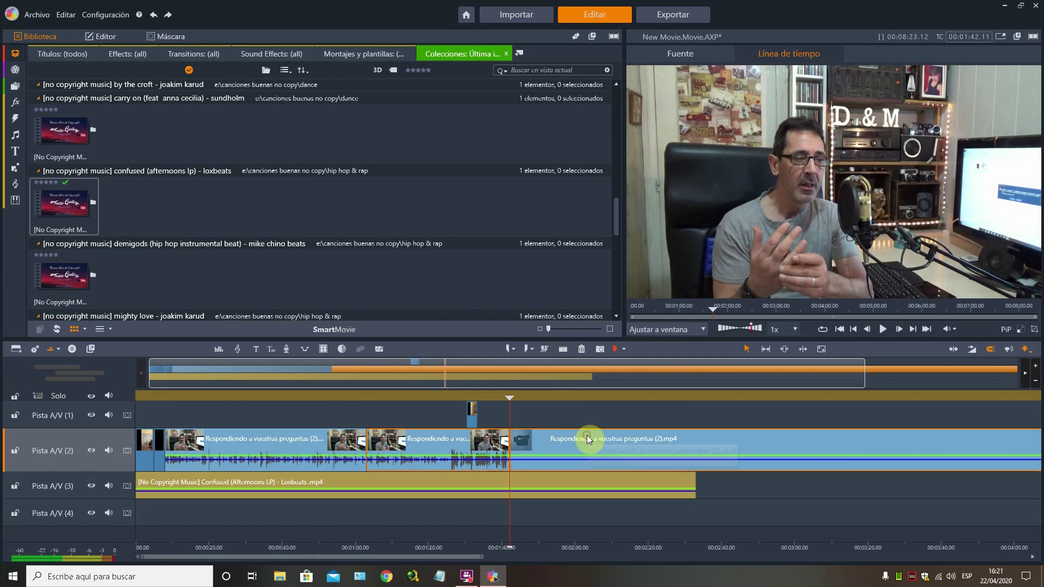
click(580, 352)
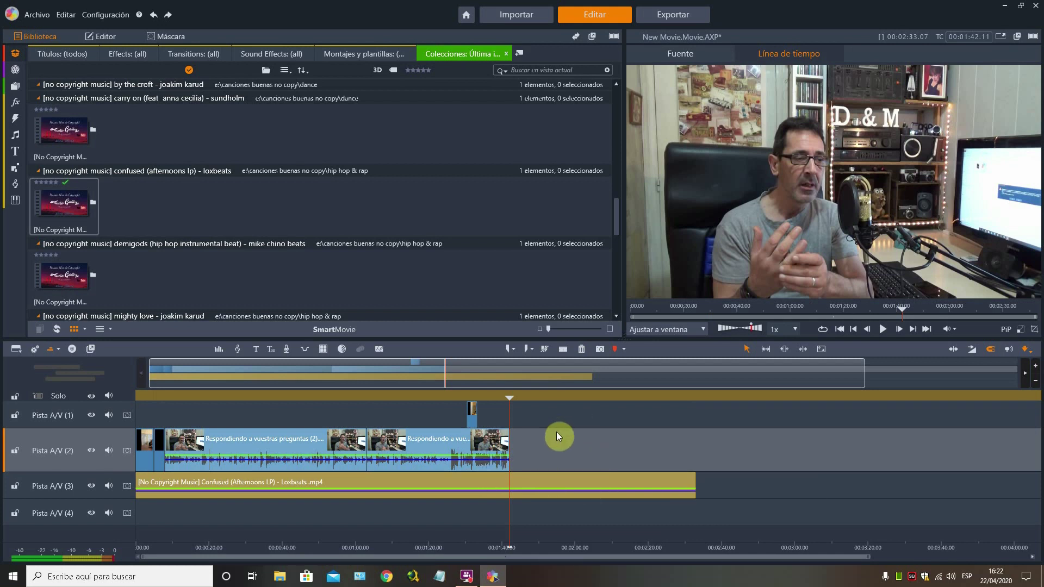
Step: Check playhead navigation by jumping to the end of the timeline and stepping through the successive clip edges
click(323, 394)
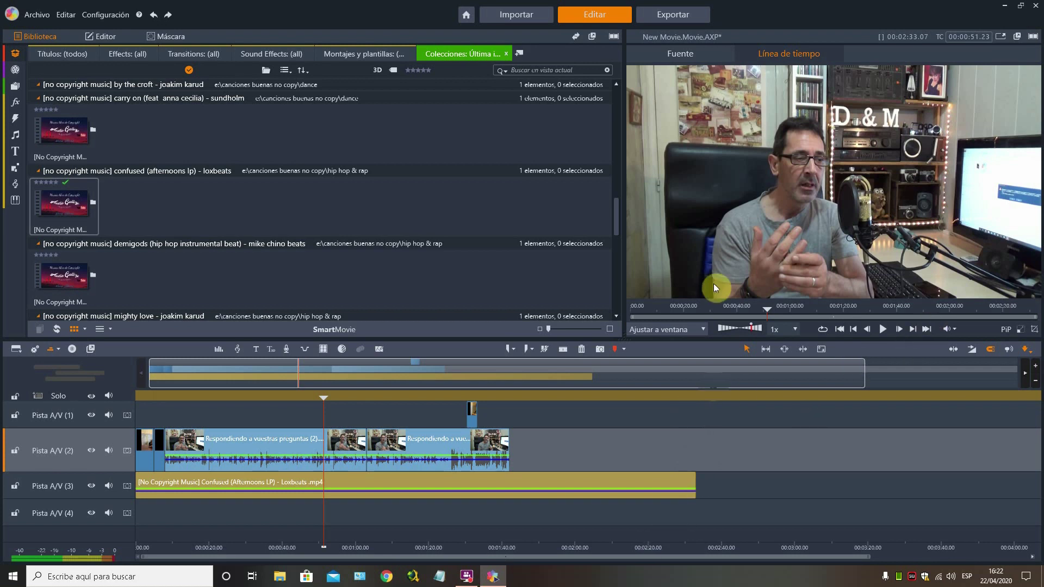
click(928, 328)
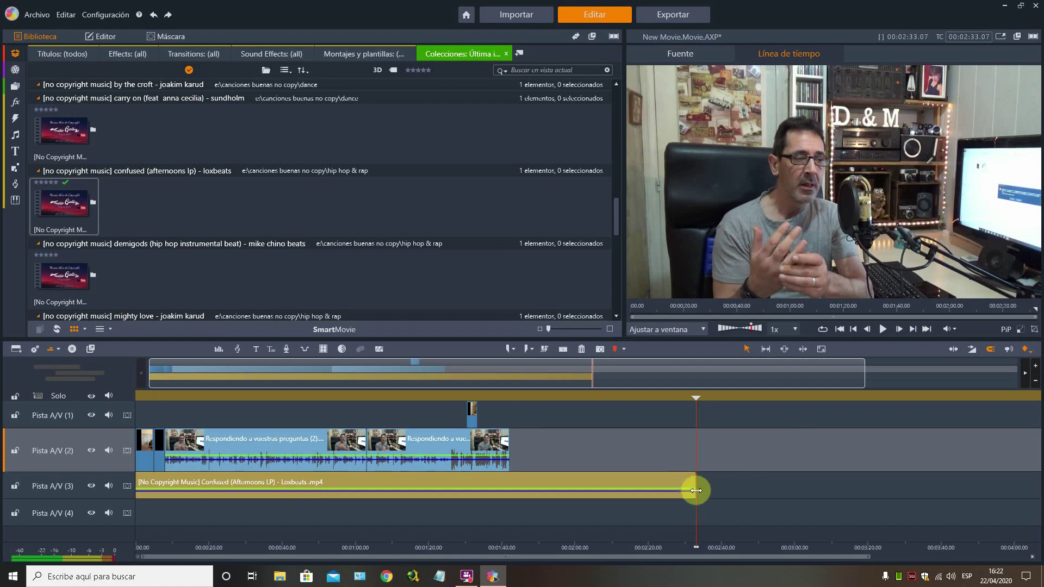
click(314, 397)
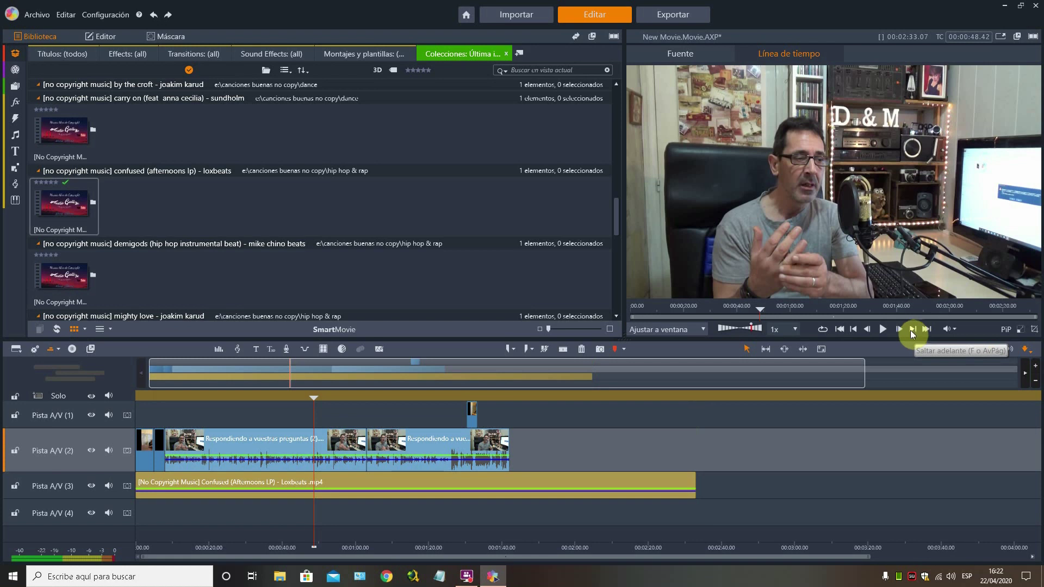
click(358, 439)
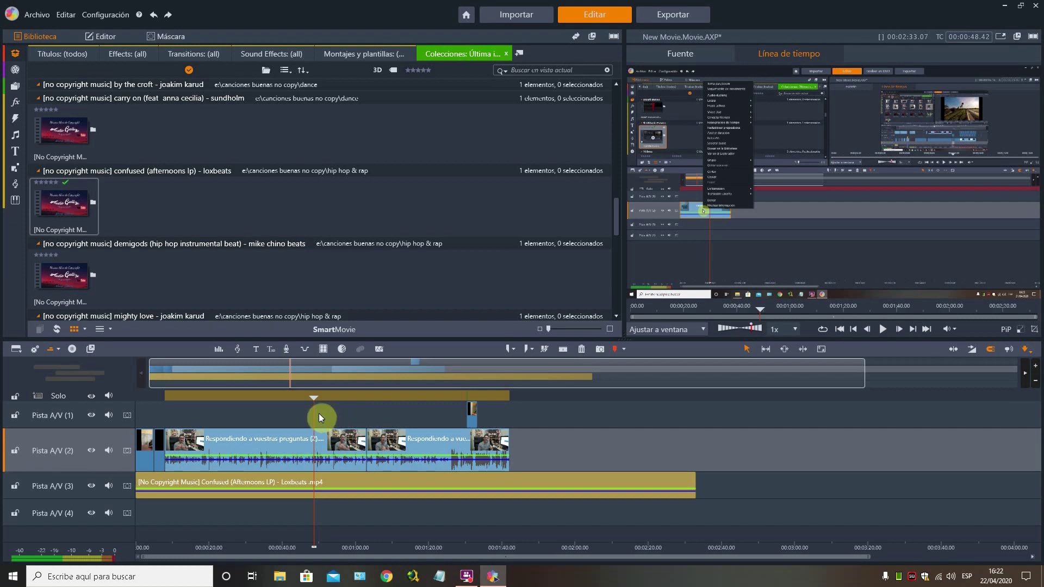
click(912, 329)
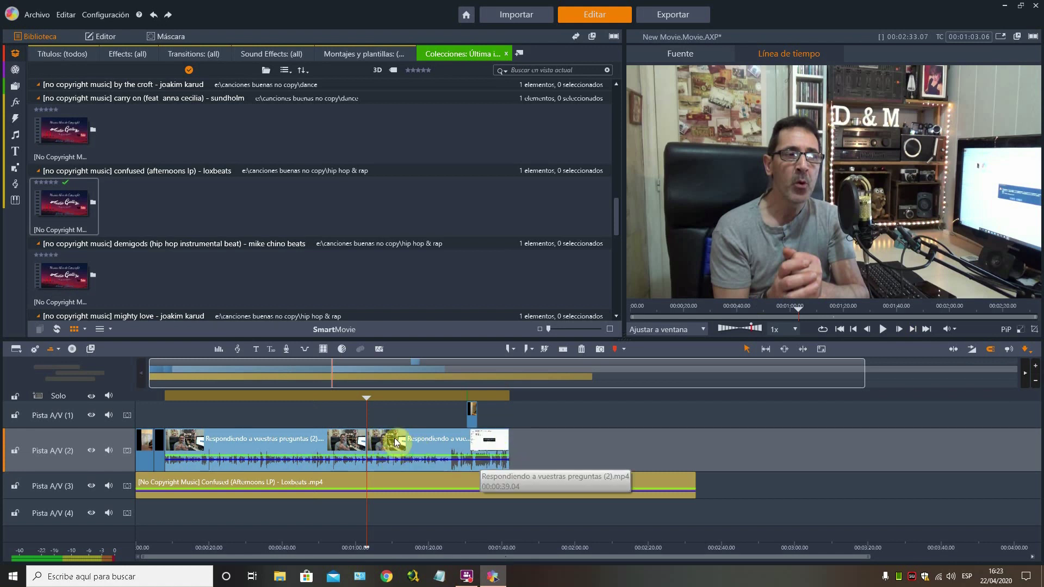
click(913, 328)
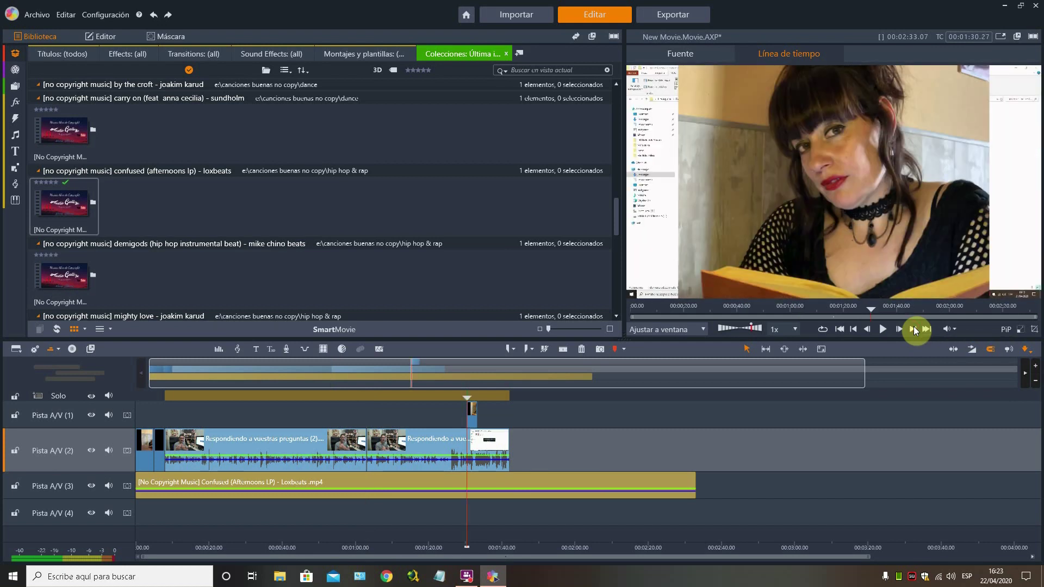
click(913, 329)
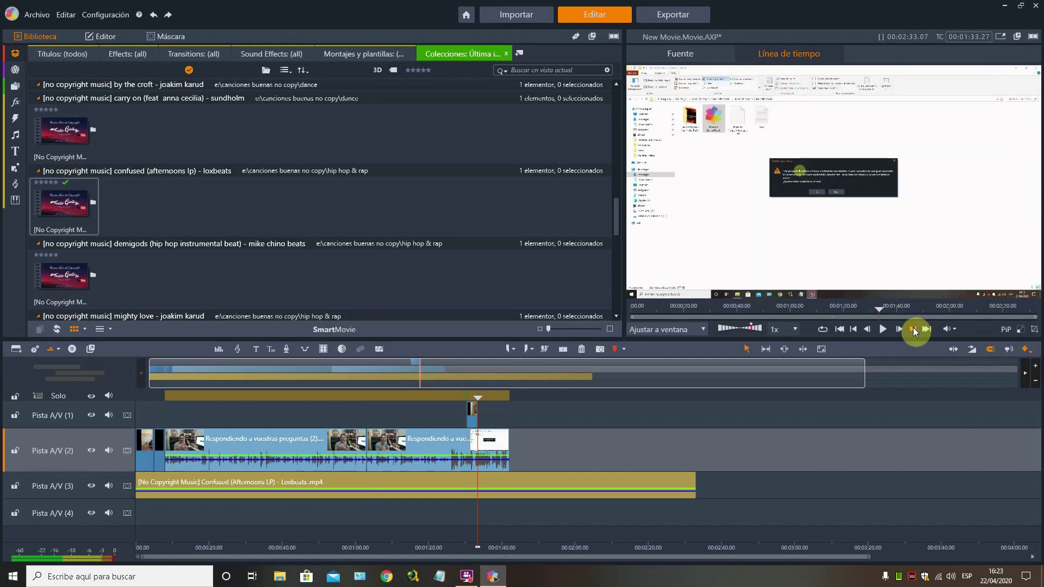
Step: Trim the end of the music clip on Pista A/V (3) to match the video's end at 00:01:42.11
click(913, 328)
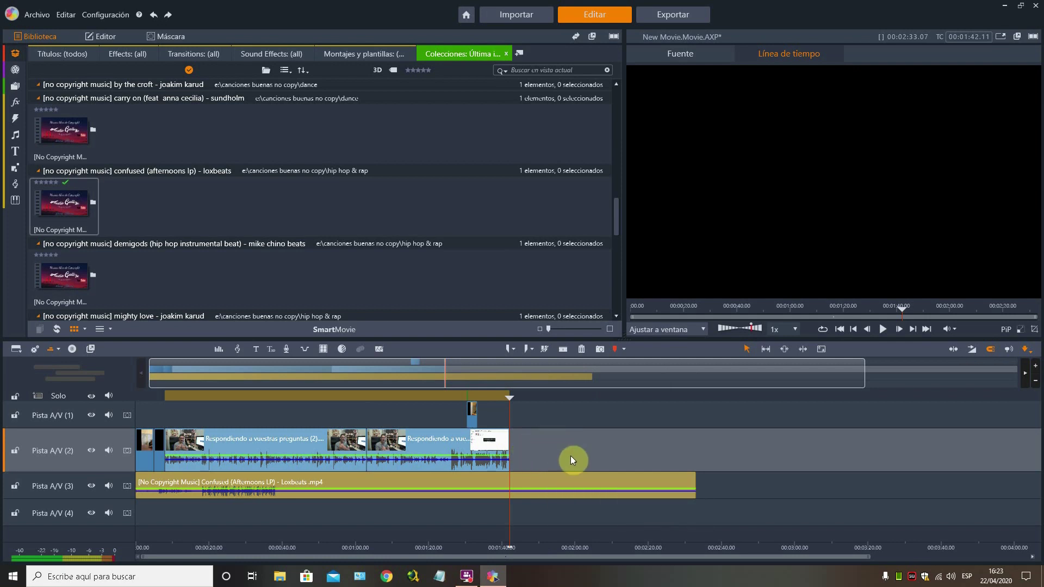
drag(684, 485, 510, 499)
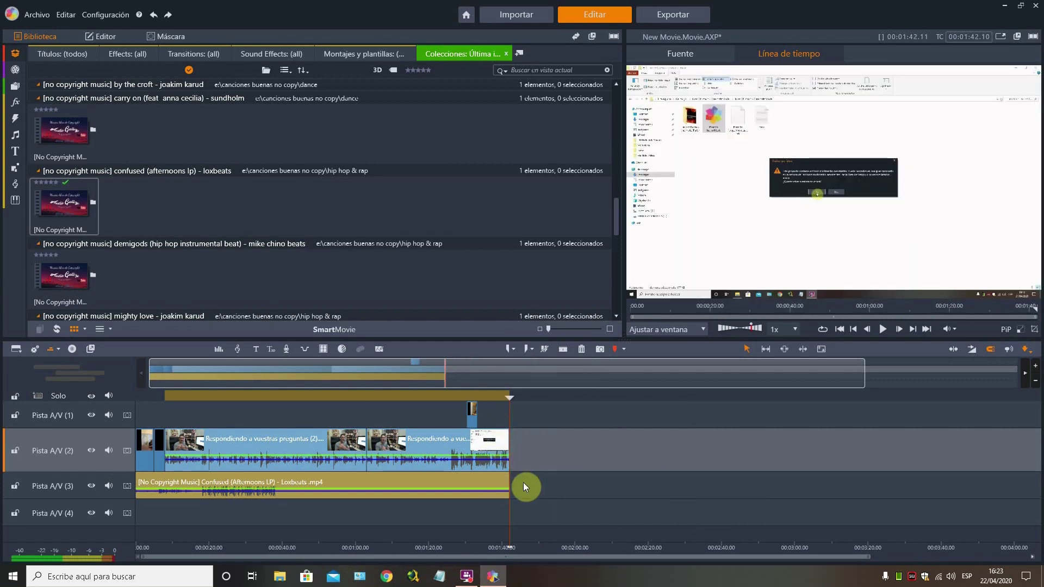
drag(869, 377, 453, 371)
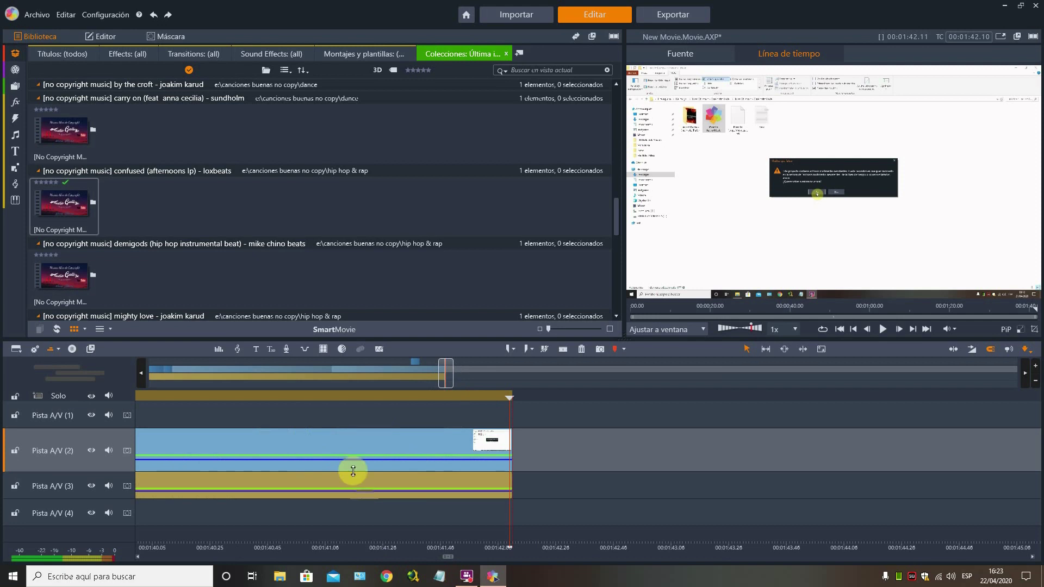
Step: Show the audio mixer controls beside the track headers, checking the audio mute control of Pista A/V (2)
drag(437, 373, 421, 373)
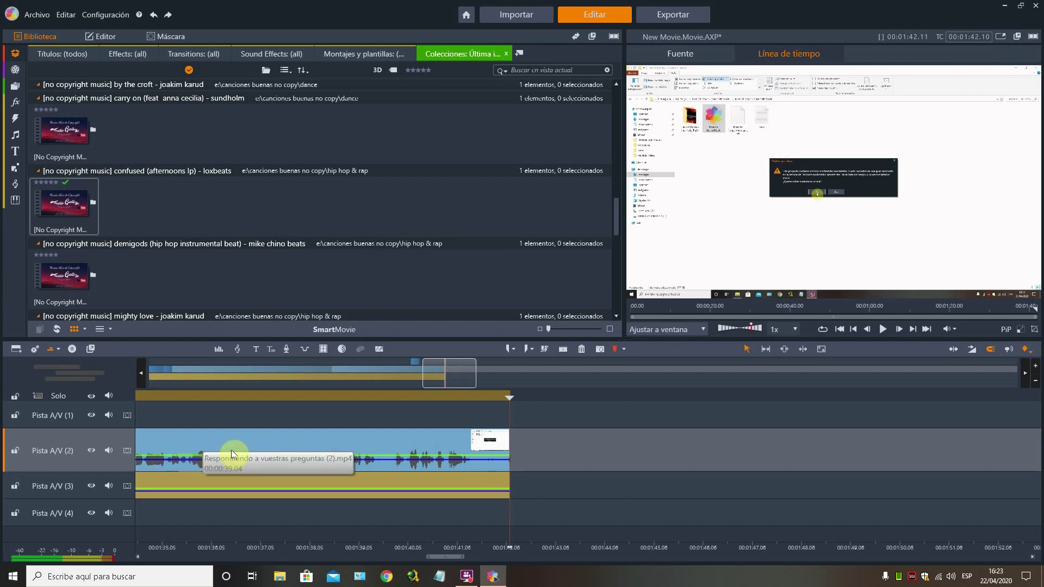
click(334, 399)
drag(390, 373, 458, 375)
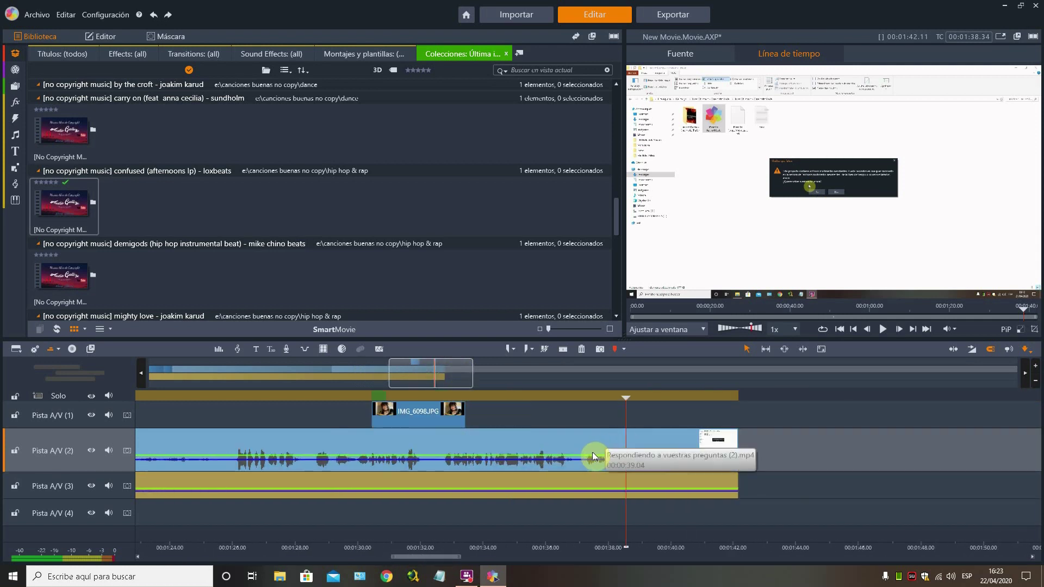
click(108, 449)
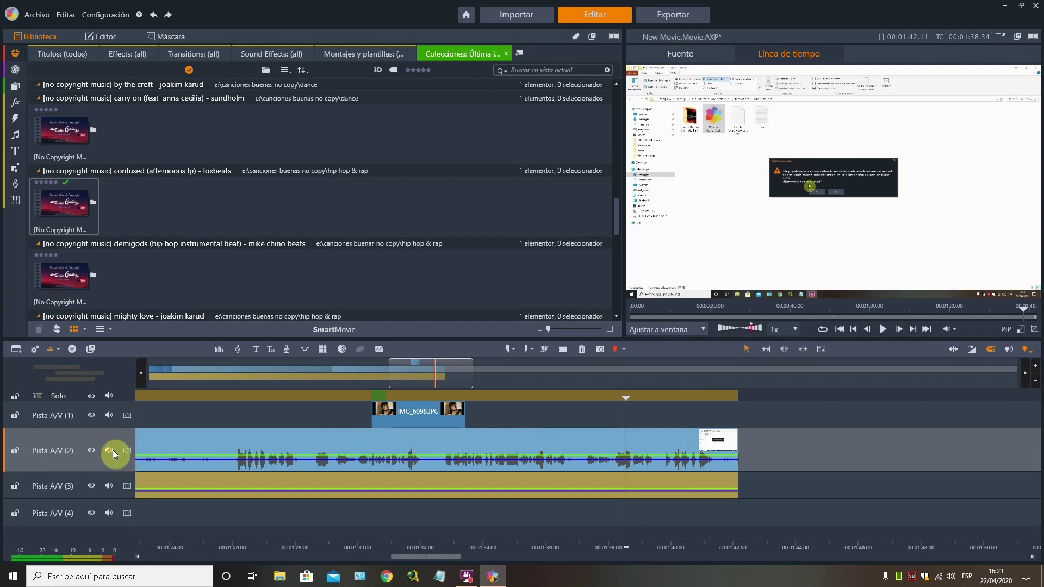
click(109, 451)
click(219, 349)
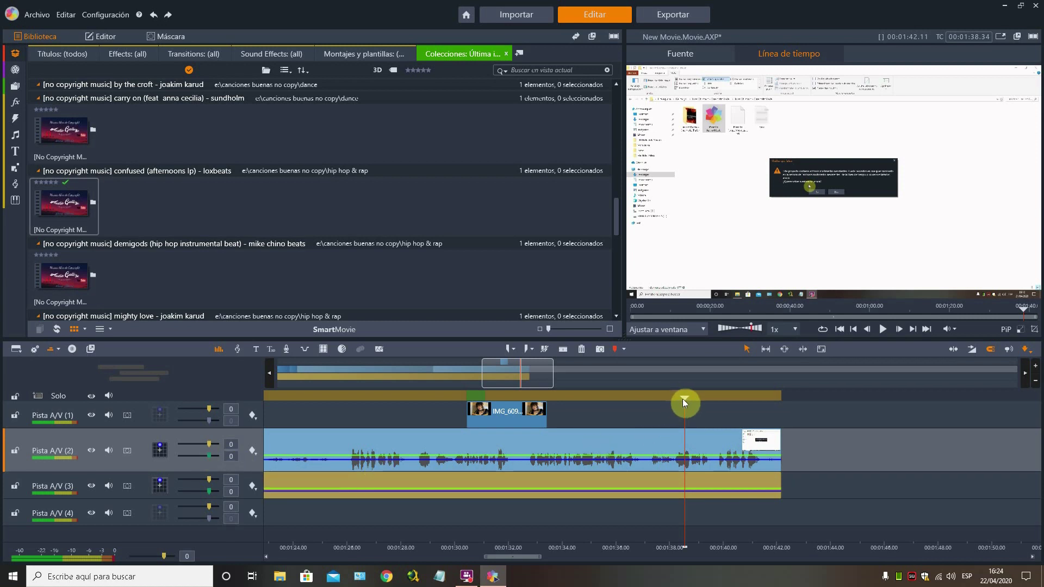
Step: Try lowering the second video section's volume on Pista A/V (2) to -19 at 00:01:03.06, and undo the change
drag(522, 380, 507, 380)
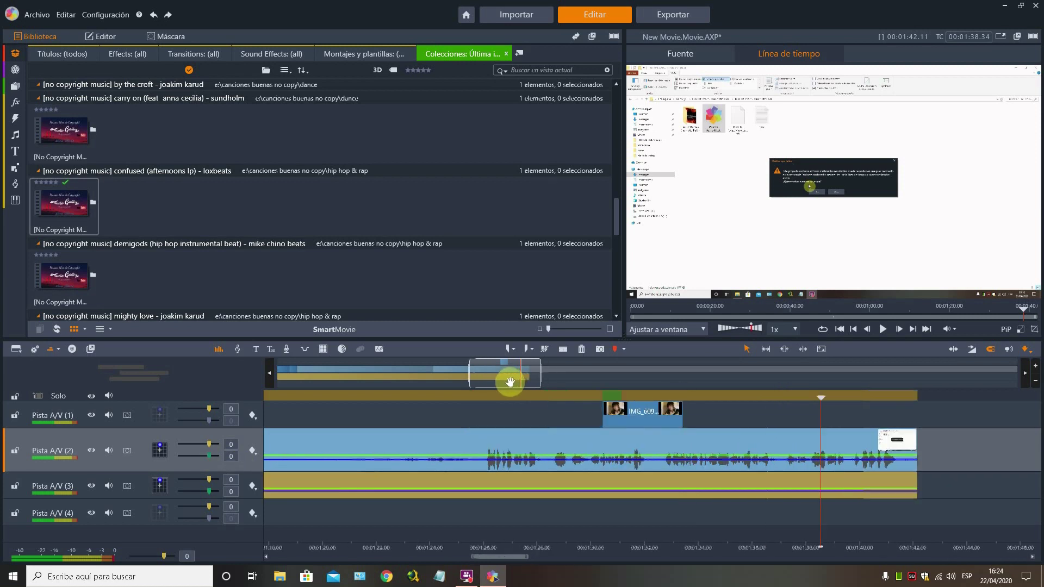
drag(584, 373, 596, 373)
click(585, 395)
click(634, 447)
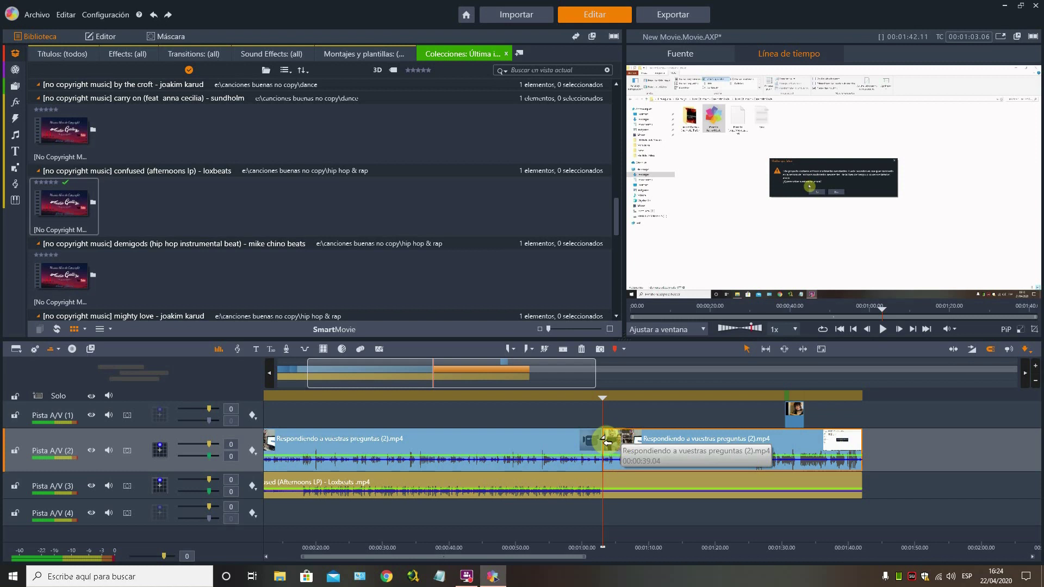
drag(210, 454, 187, 451)
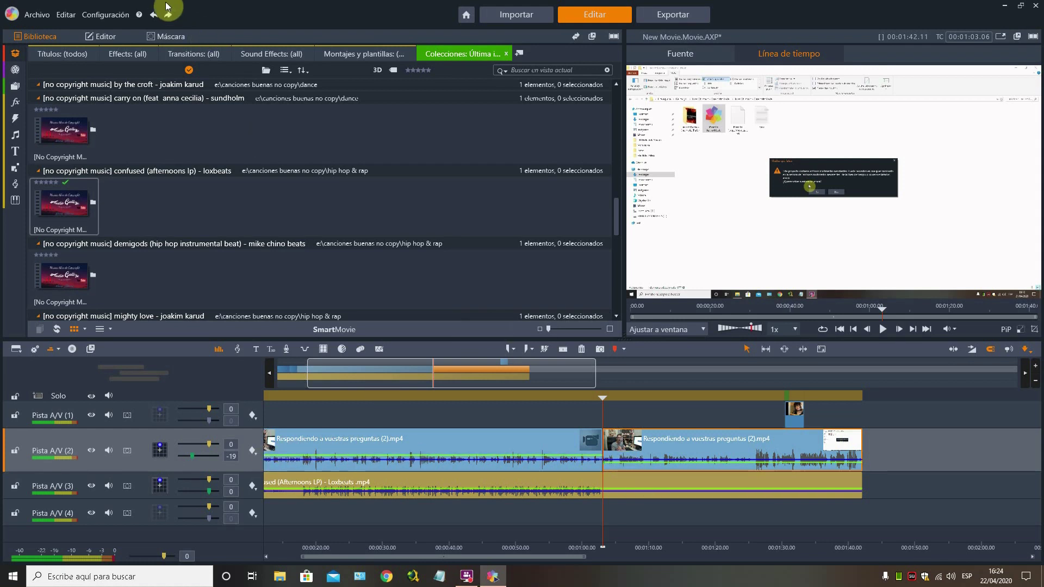
click(153, 15)
Step: Dip the second video section's volume to -19 at 00:01:21.39, raising it before the dip at 00:01:15.27 and to -2 at 00:01:31.18
click(726, 395)
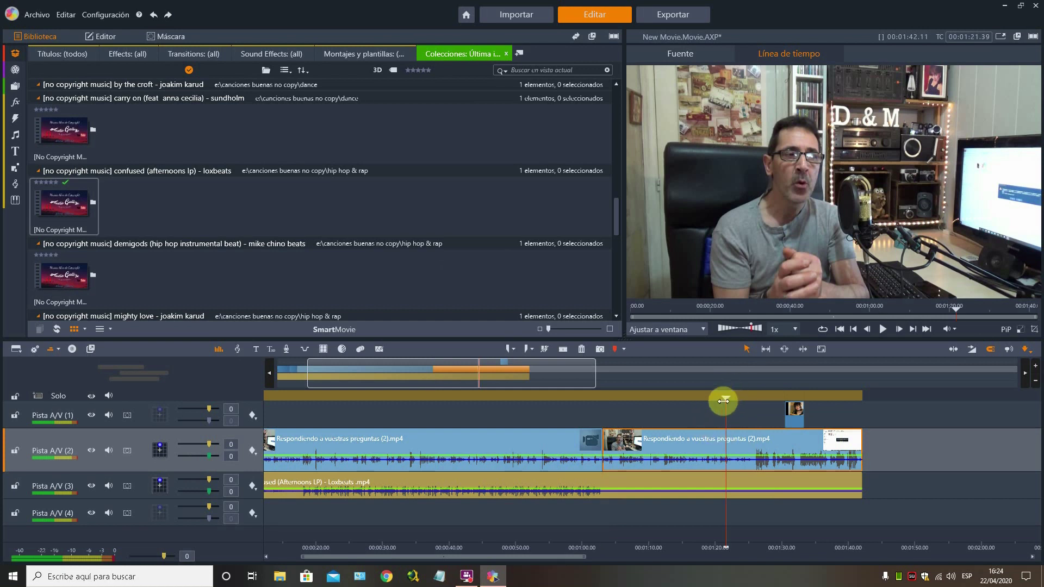
drag(210, 456, 185, 458)
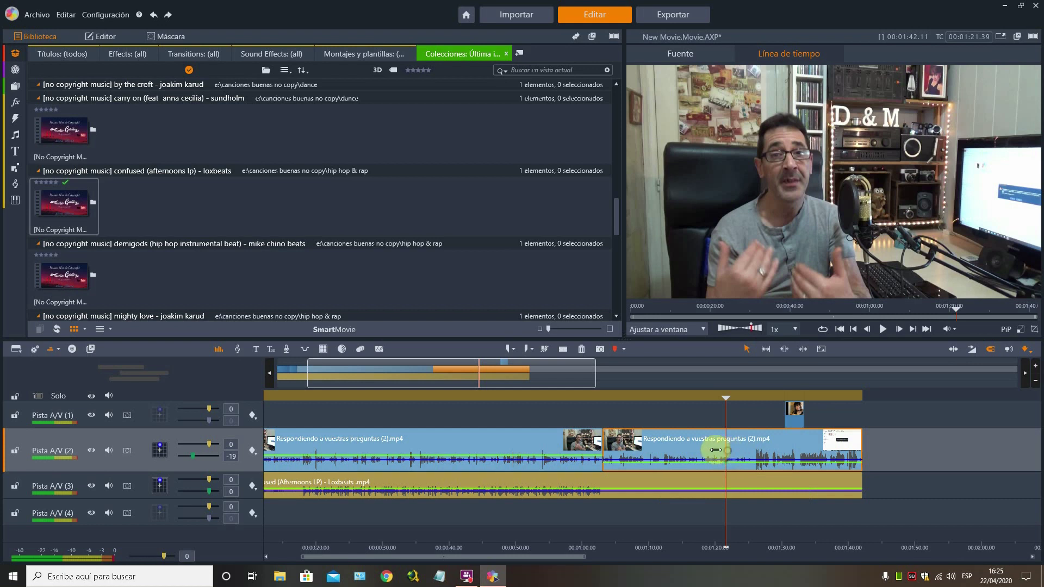
click(685, 461)
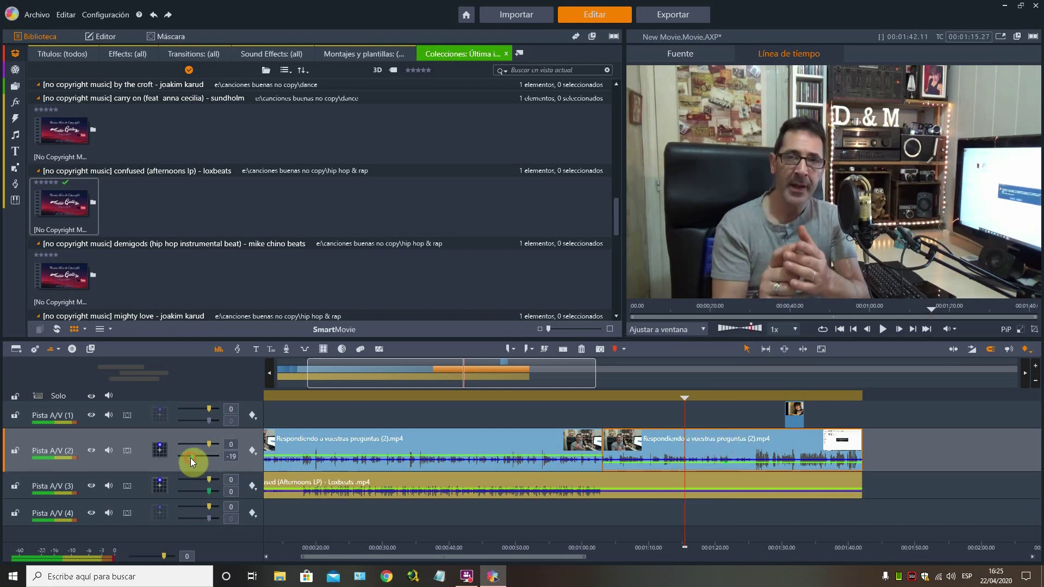
drag(191, 458, 213, 458)
click(790, 396)
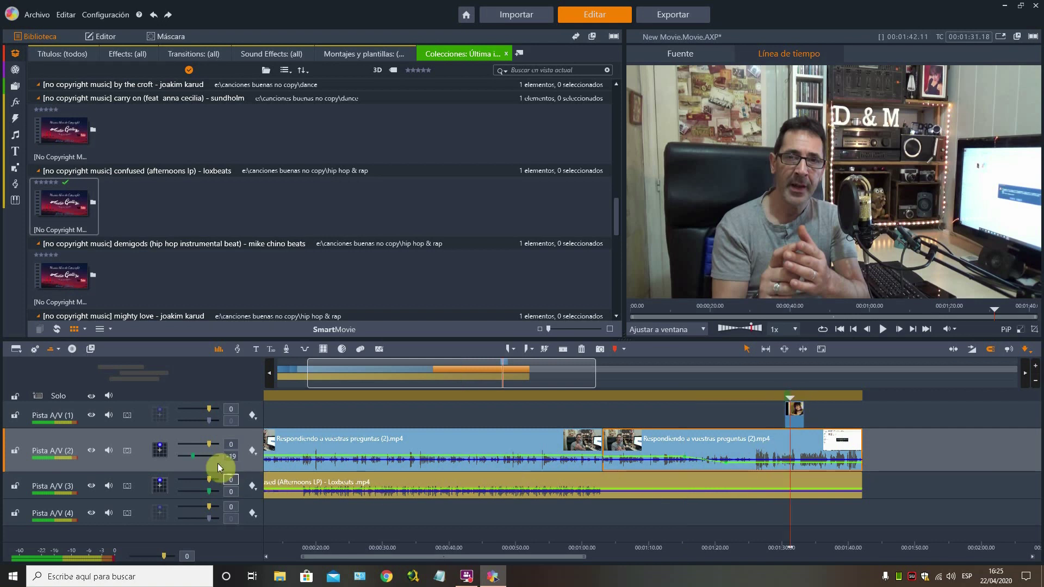
drag(194, 454, 220, 456)
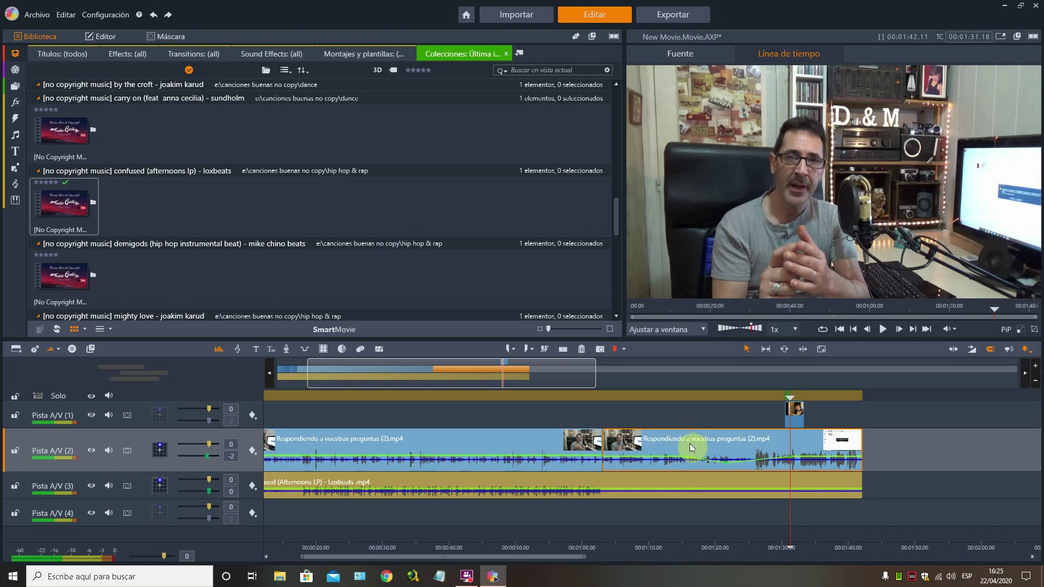
Step: Set the music clip's volume on Pista A/V (3) to -13 at 00:01:31.18 and to 6 at 00:00:52.30
click(560, 484)
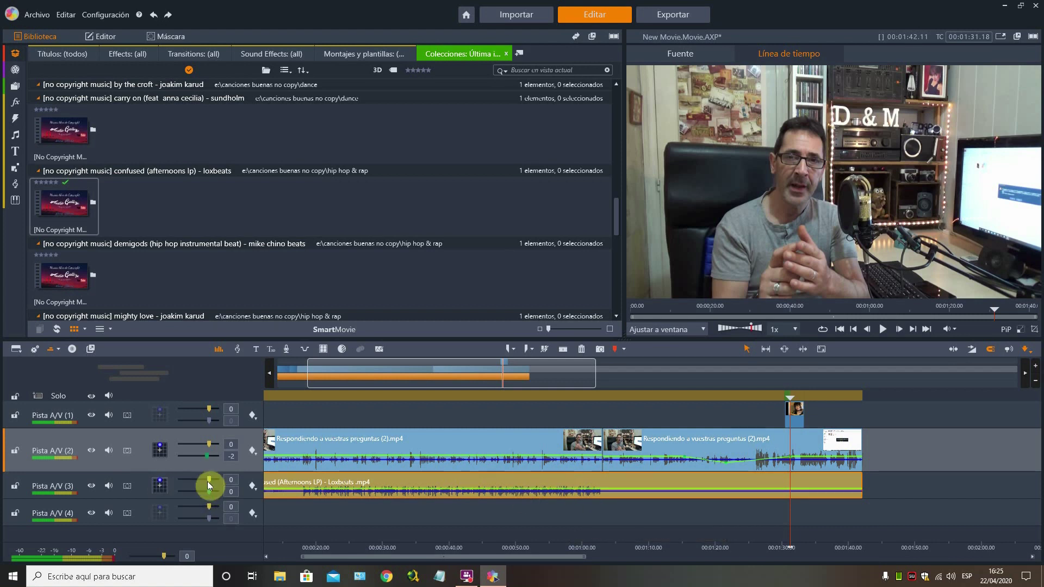
drag(191, 486, 181, 495)
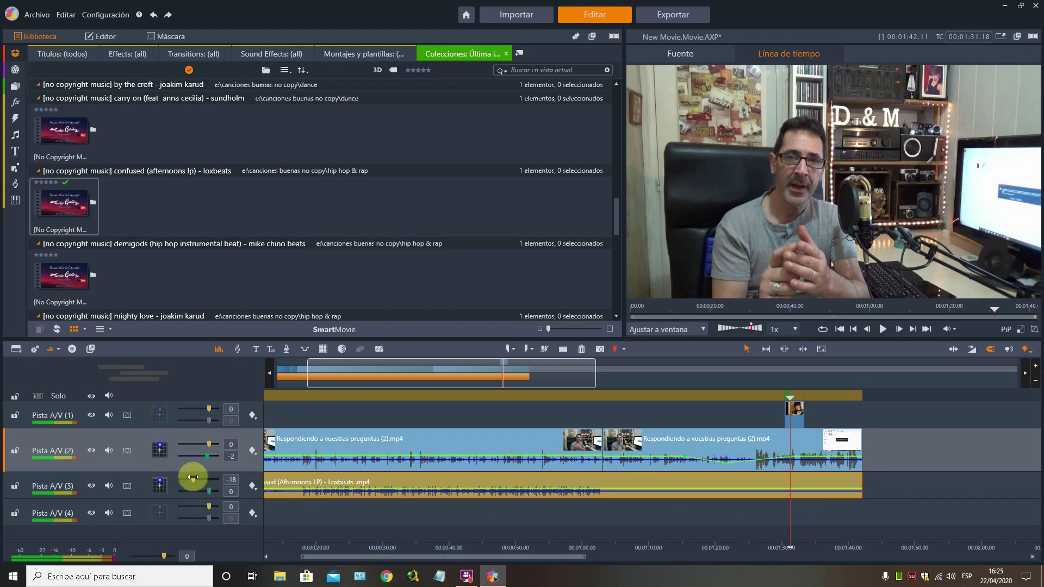
mouse_move(194, 479)
mouse_down()
mouse_move(217, 480)
mouse_move(191, 490)
mouse_up()
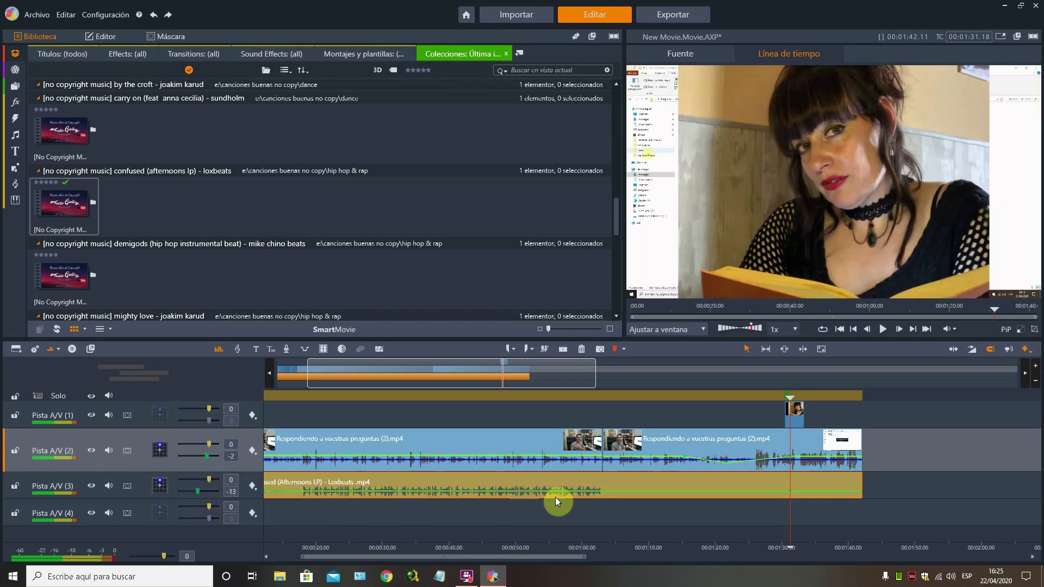
click(532, 395)
drag(197, 491, 221, 492)
Step: Move the music clip's last volume keyframe to the end of the clip and lower it to silence
drag(420, 381, 318, 379)
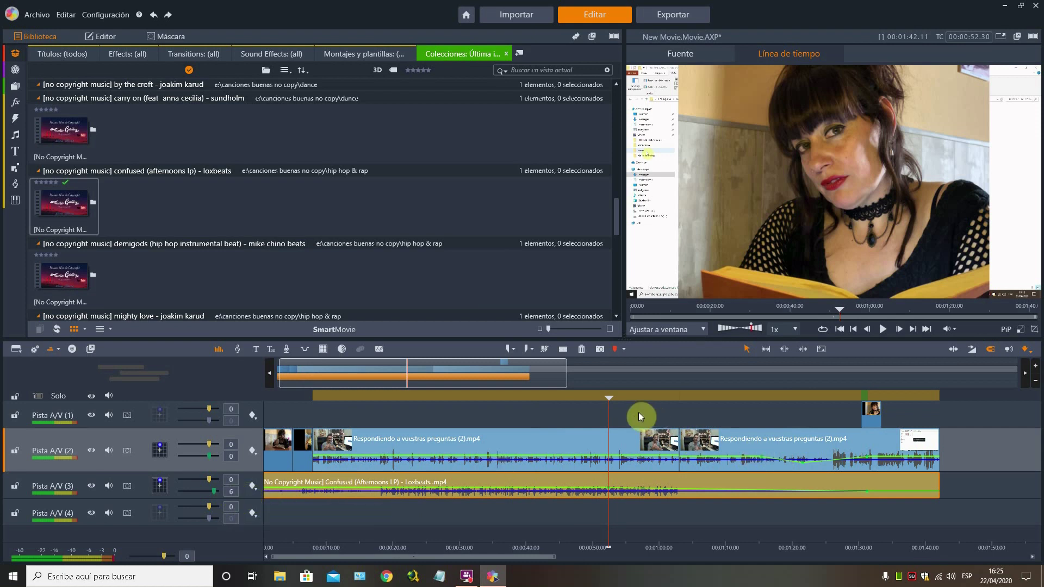
drag(611, 398, 883, 404)
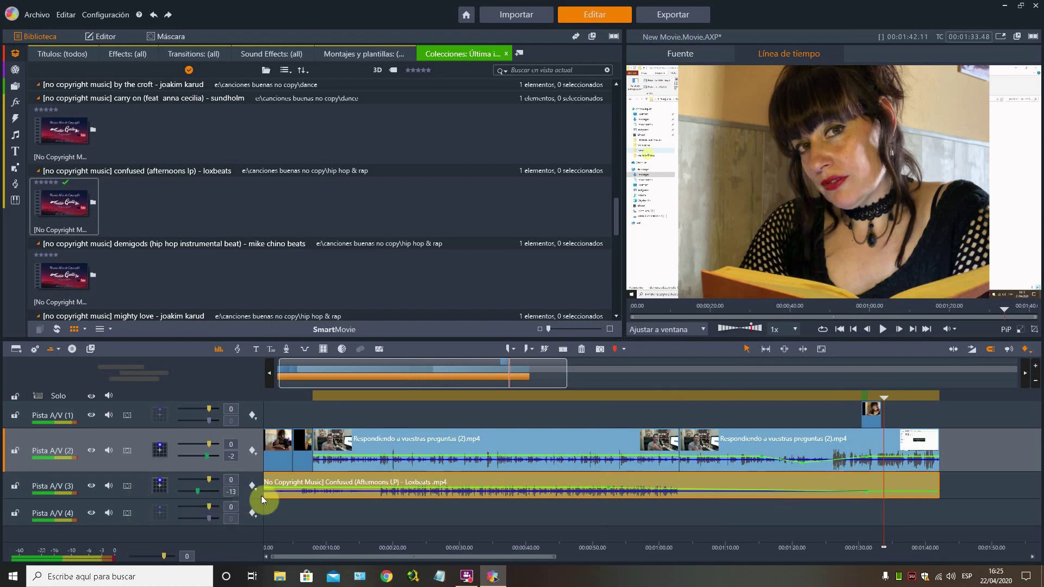
click(867, 491)
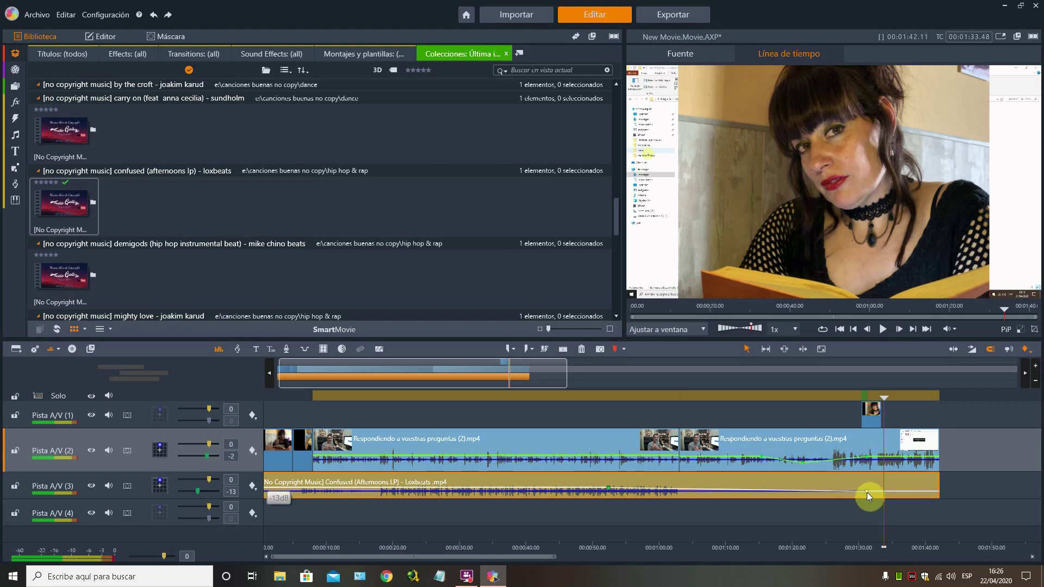
drag(867, 492, 934, 504)
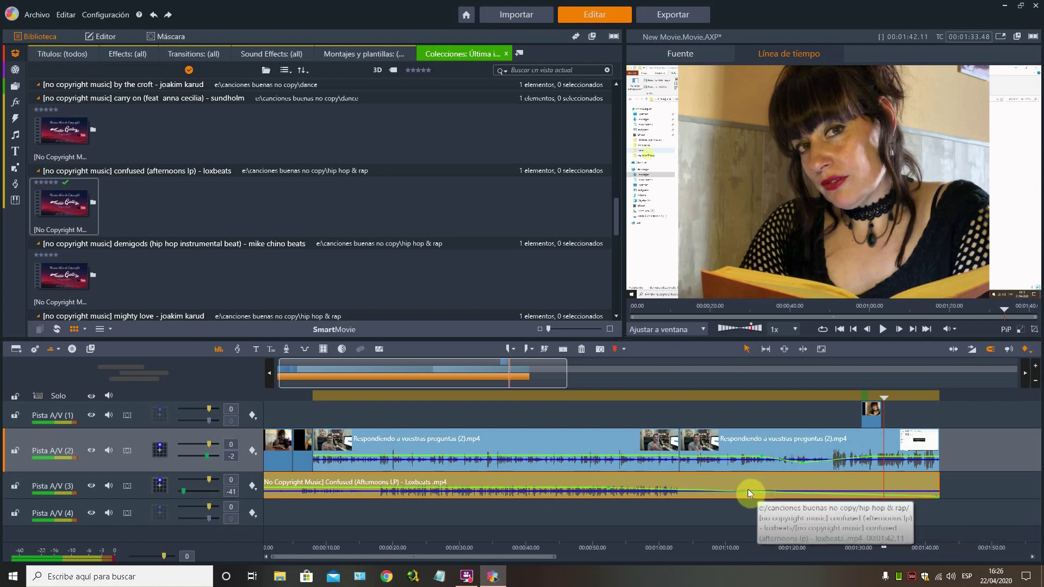
Step: Reshape the Pista A/V (3) volume curve with added keyframes: dips at about 0:34, 1:09 and 1:20, and a level of 8 until about 0:21
click(251, 486)
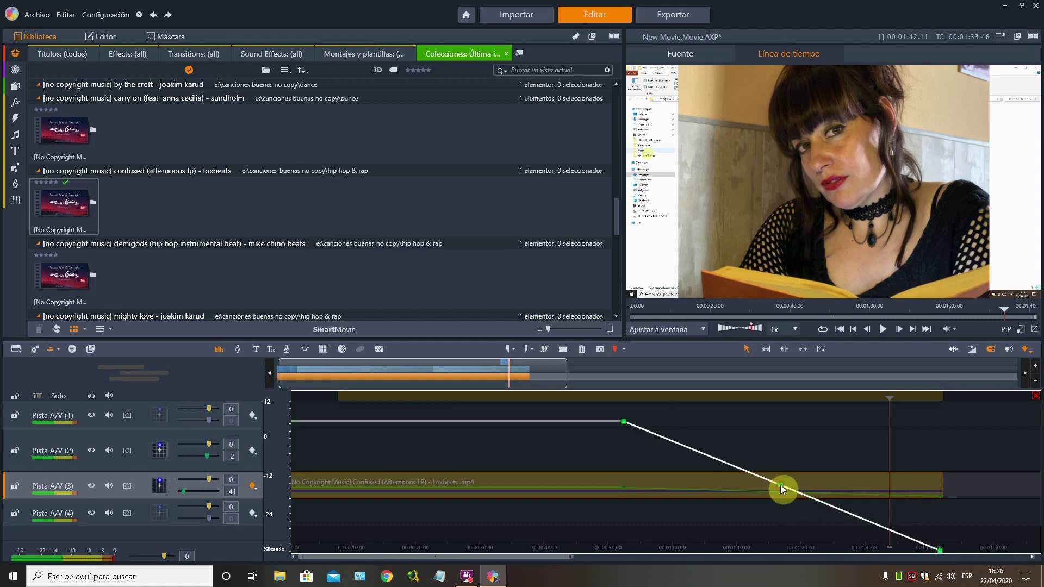
drag(796, 477, 801, 458)
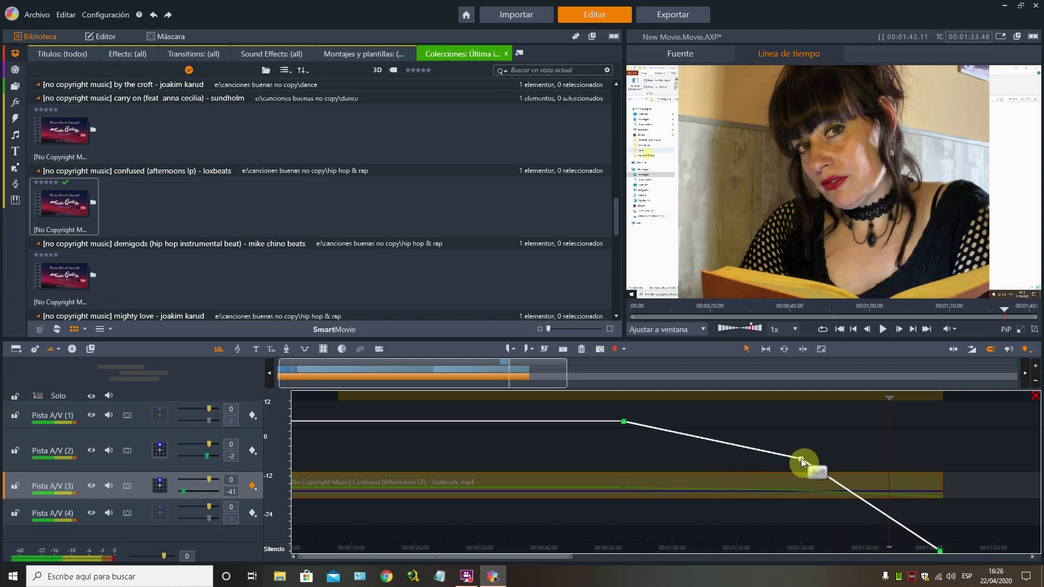
drag(731, 444, 732, 458)
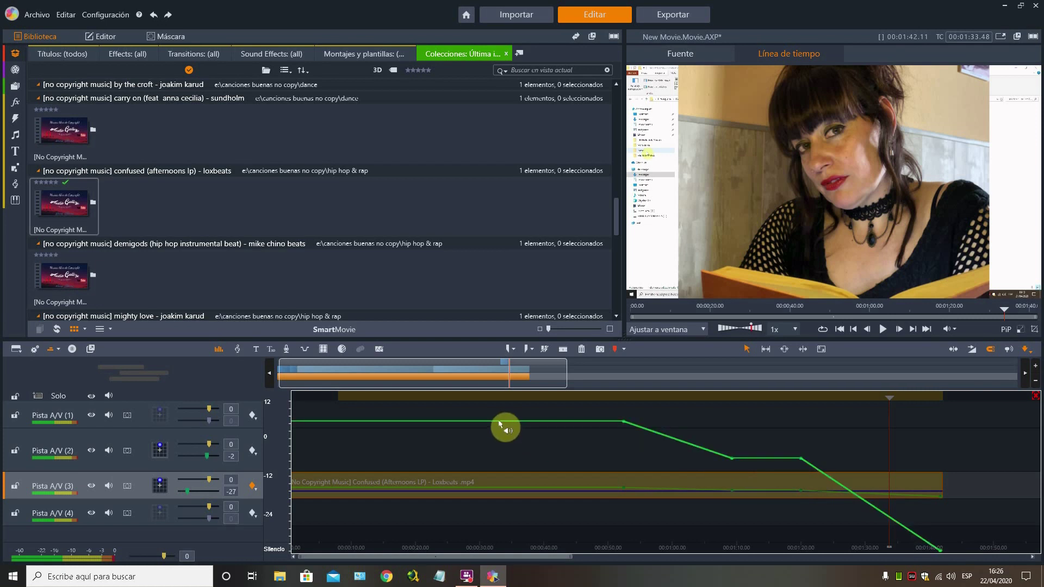
drag(498, 422, 502, 458)
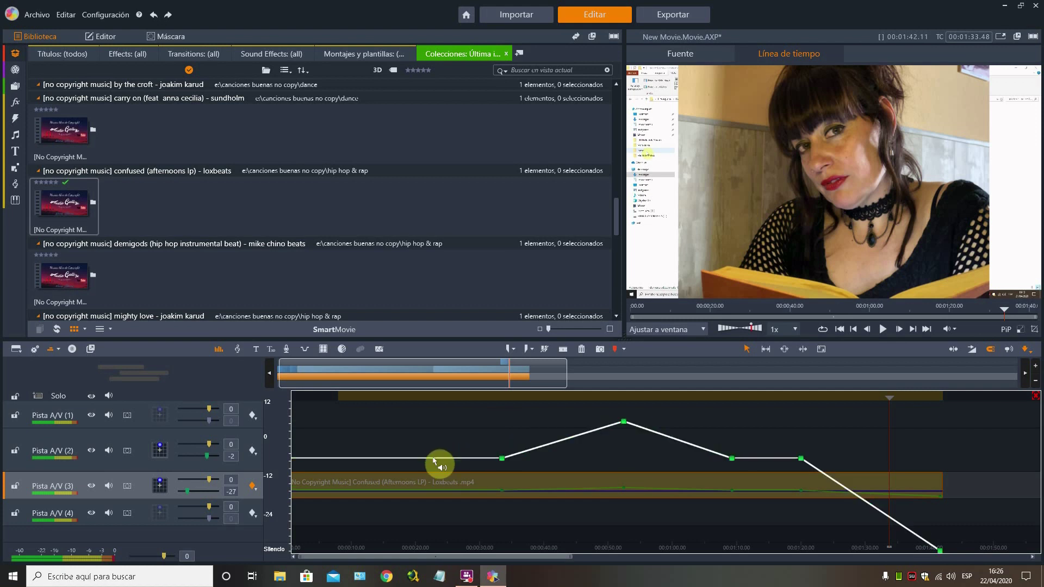
drag(432, 458, 425, 415)
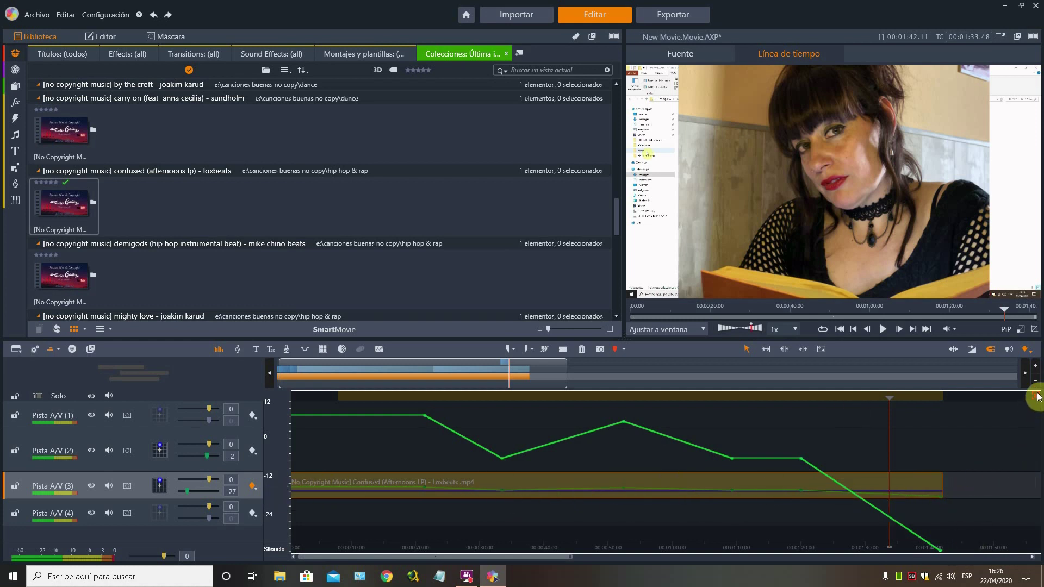
click(252, 485)
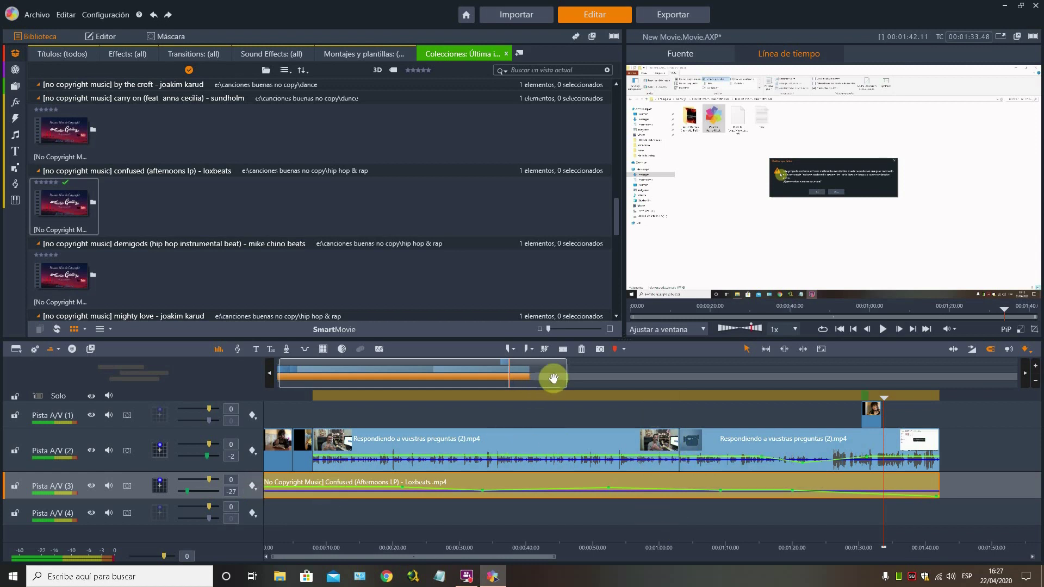
Step: Return to the start of the timeline and add a crossfade of about 01.42 between IMG_6093.JPG and IMG_6096.JPG
drag(543, 373, 338, 371)
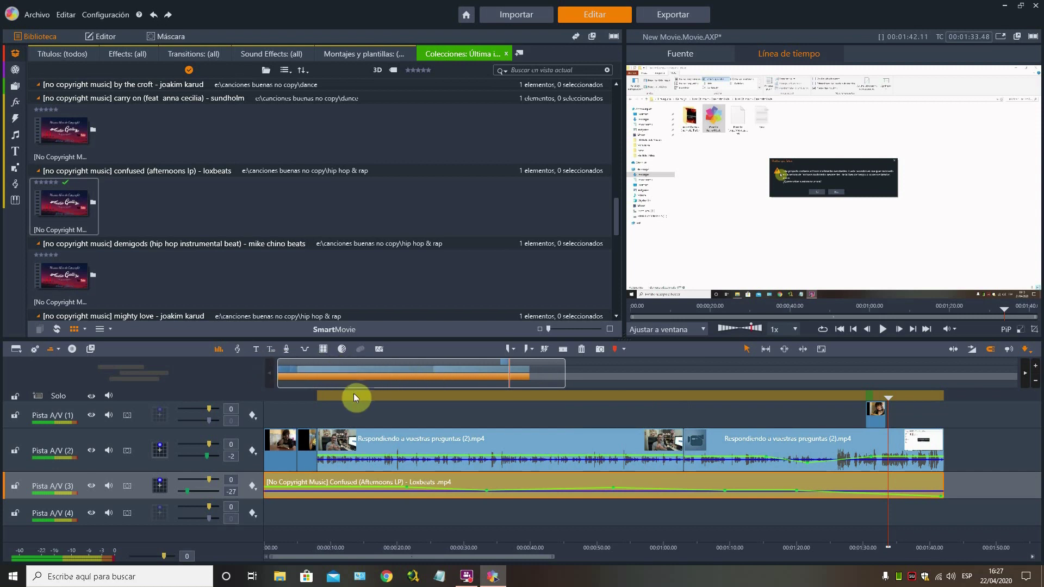
mouse_move(19, 112)
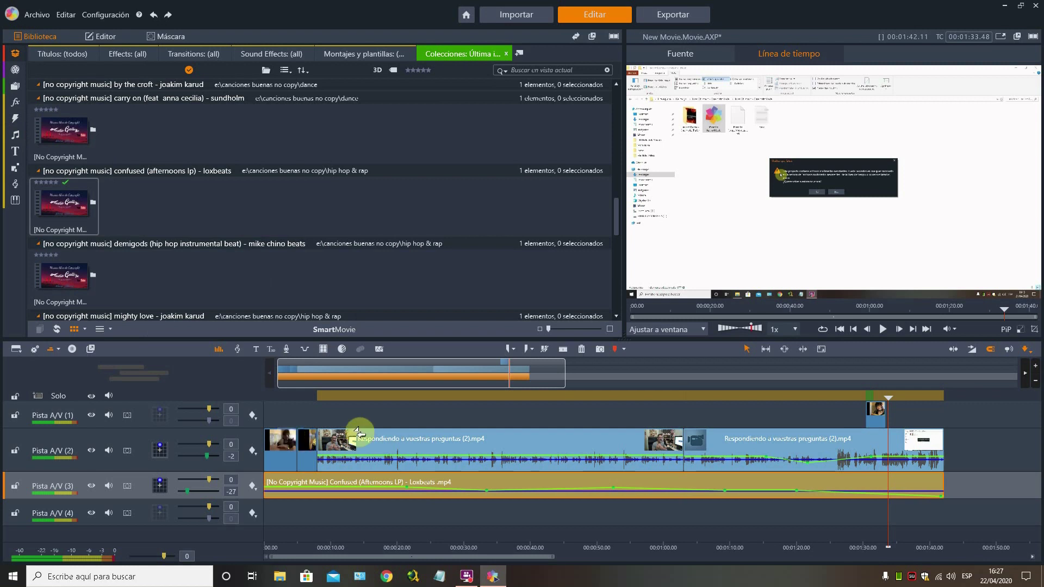
drag(559, 373, 369, 350)
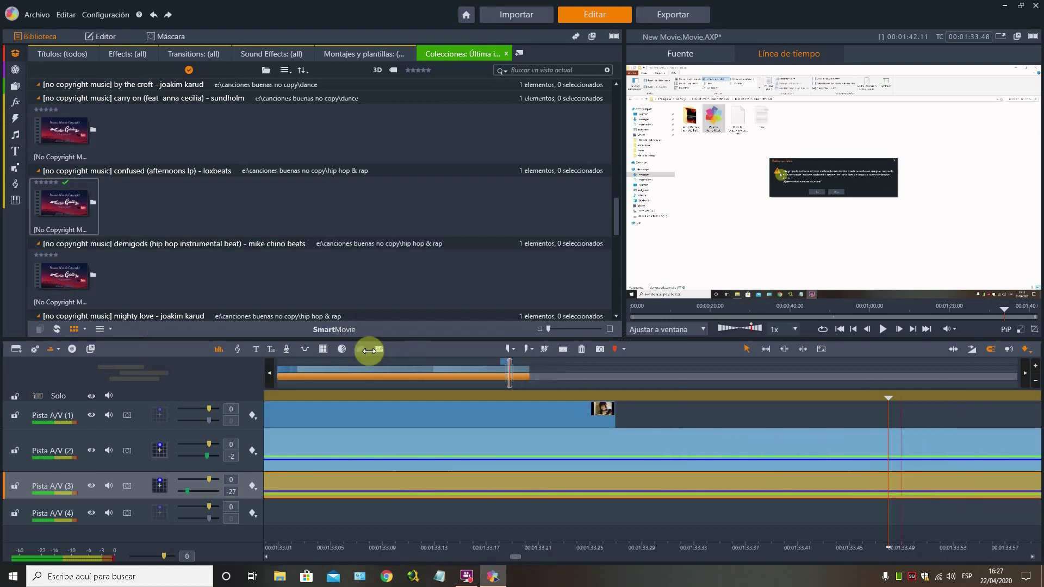
click(841, 328)
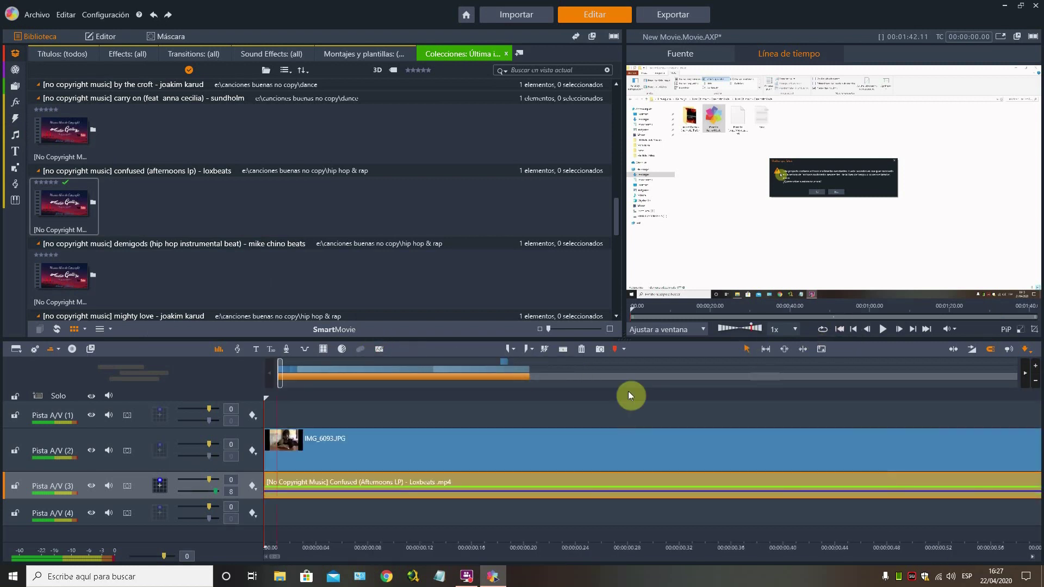
drag(282, 379, 302, 378)
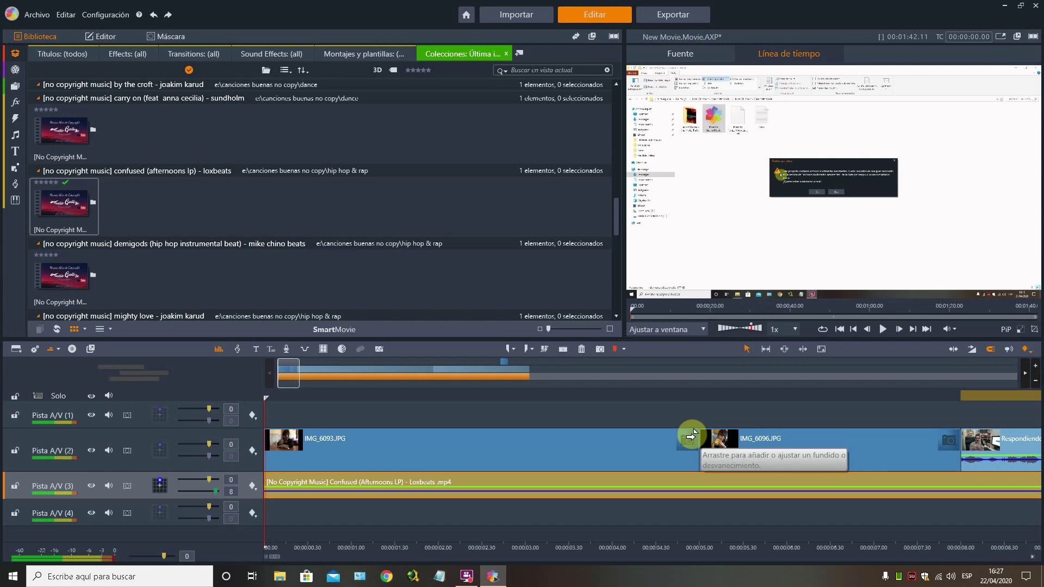
drag(690, 435, 620, 430)
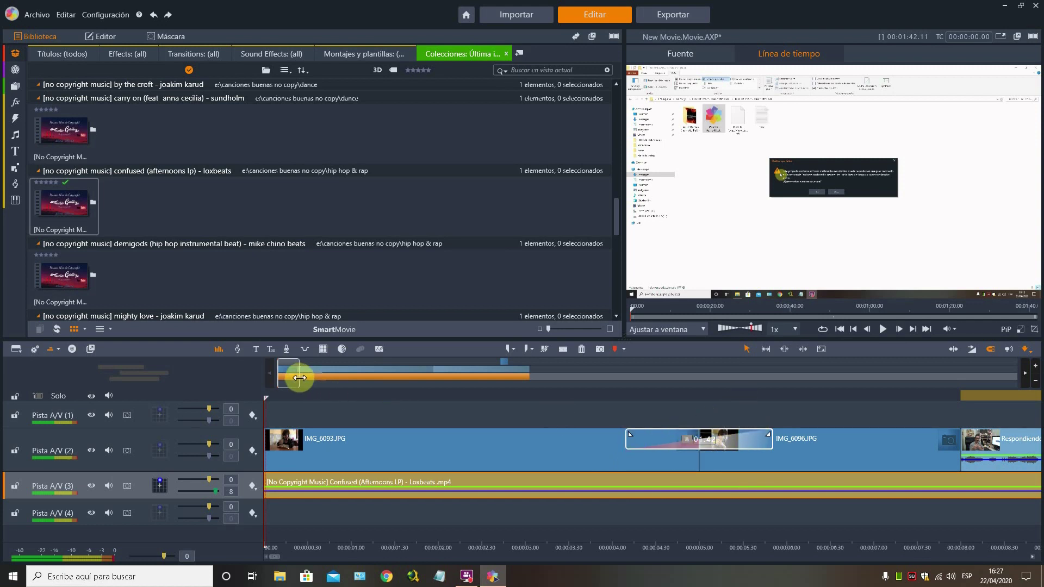
Step: Add a crossfade between IMG_6096.JPG and Respondiendo a vuestras preguntas (2).mp4 and set its duration to 00:00:02.00
drag(294, 376, 303, 374)
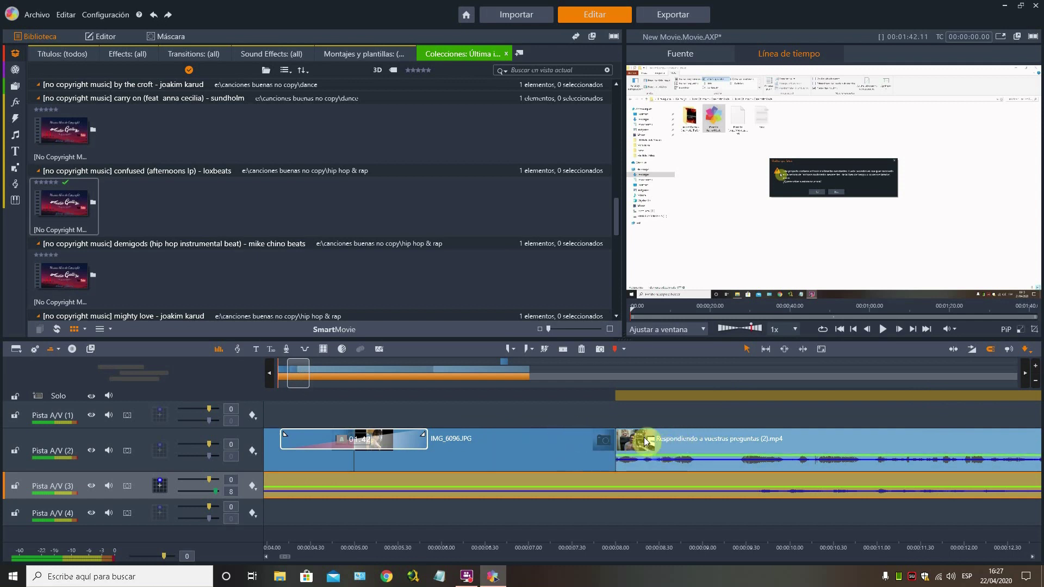
drag(624, 431, 686, 451)
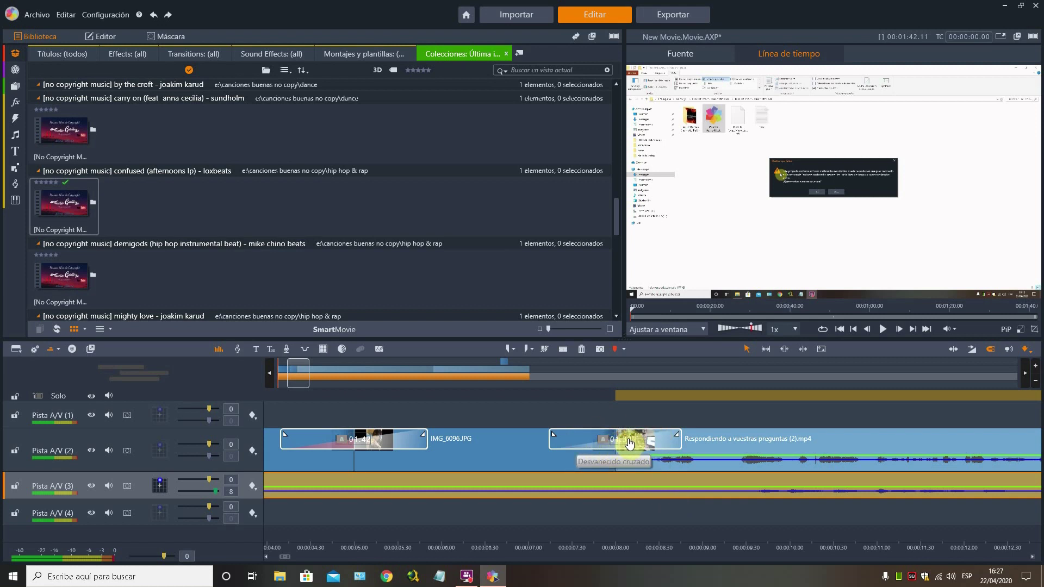
right_click(629, 440)
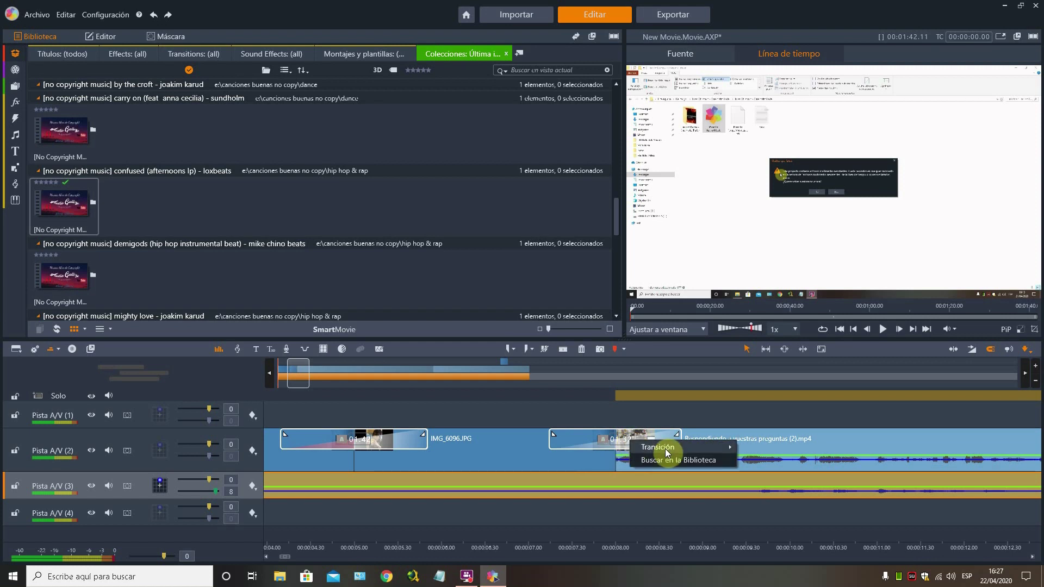
mouse_move(667, 452)
click(756, 455)
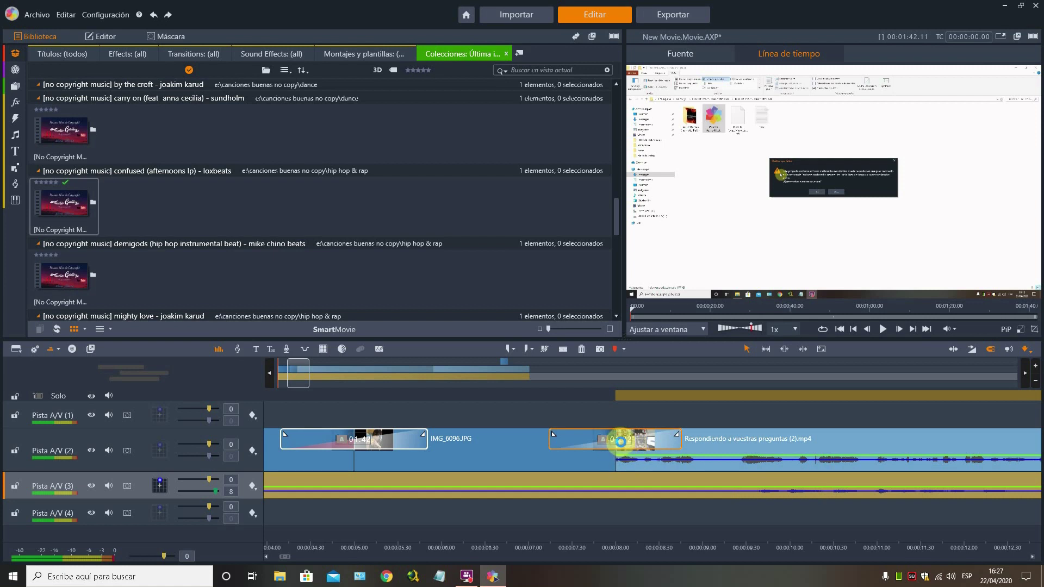
double_click(621, 441)
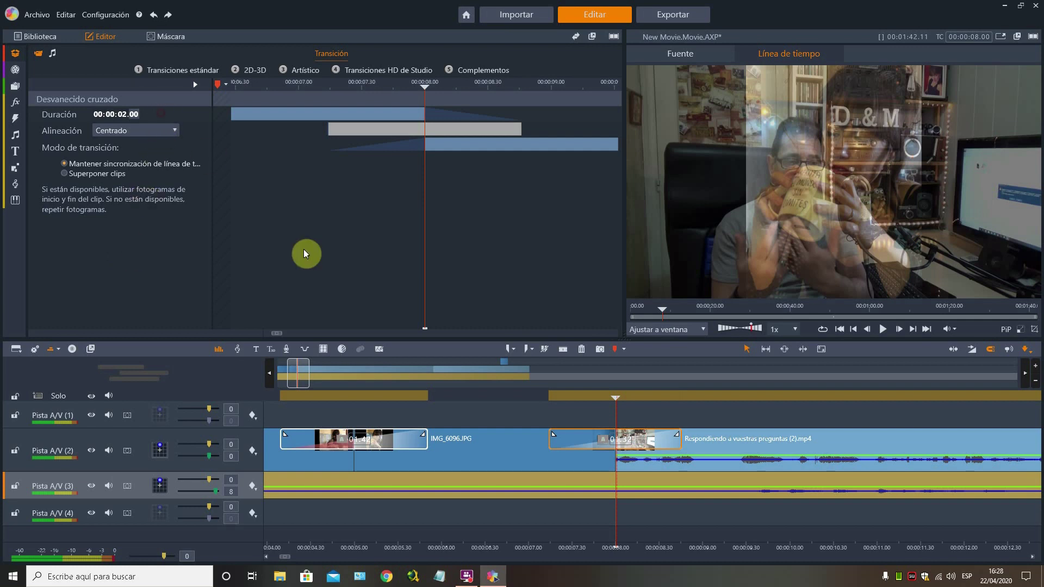
click(536, 396)
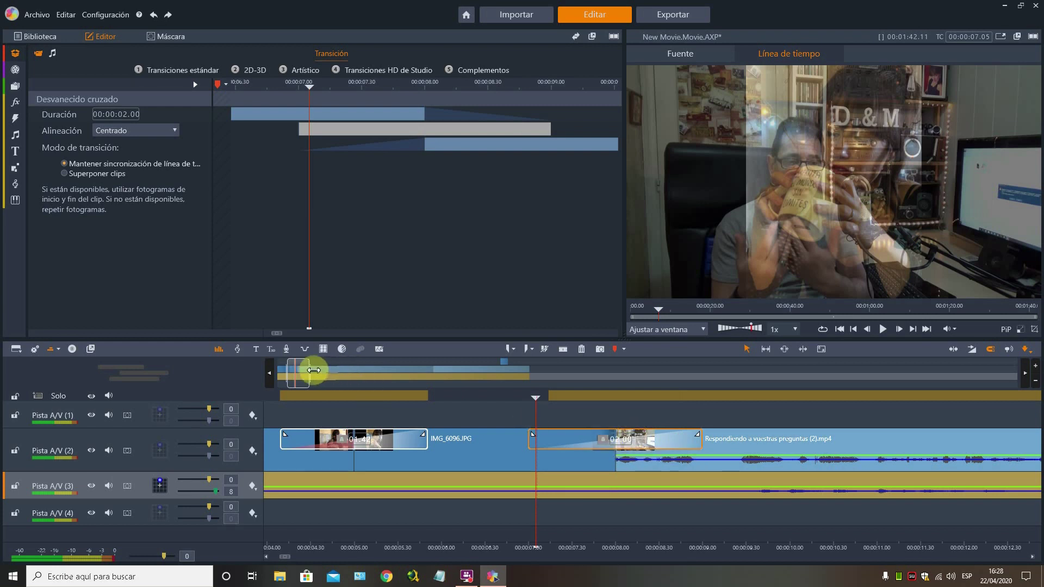
Step: Select IMG_6093.JPG and look through the effects library, including the 2D-3D effects
drag(316, 370, 570, 370)
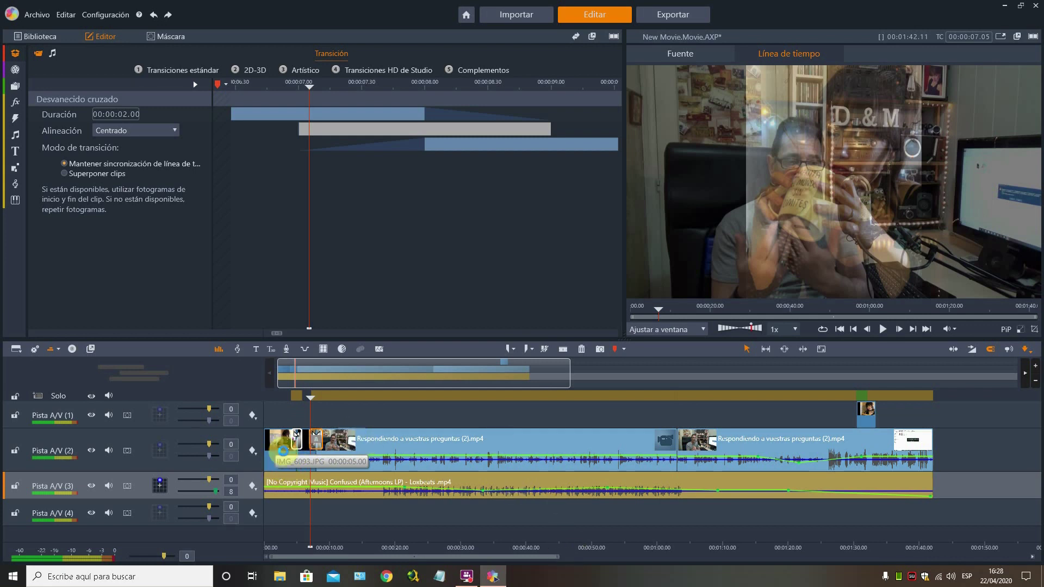
click(282, 451)
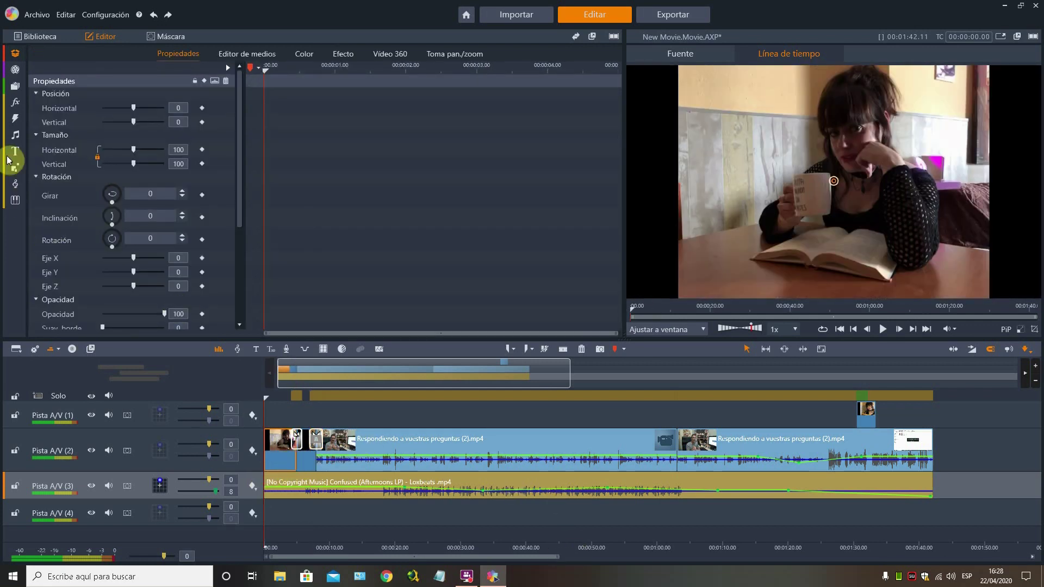
click(17, 120)
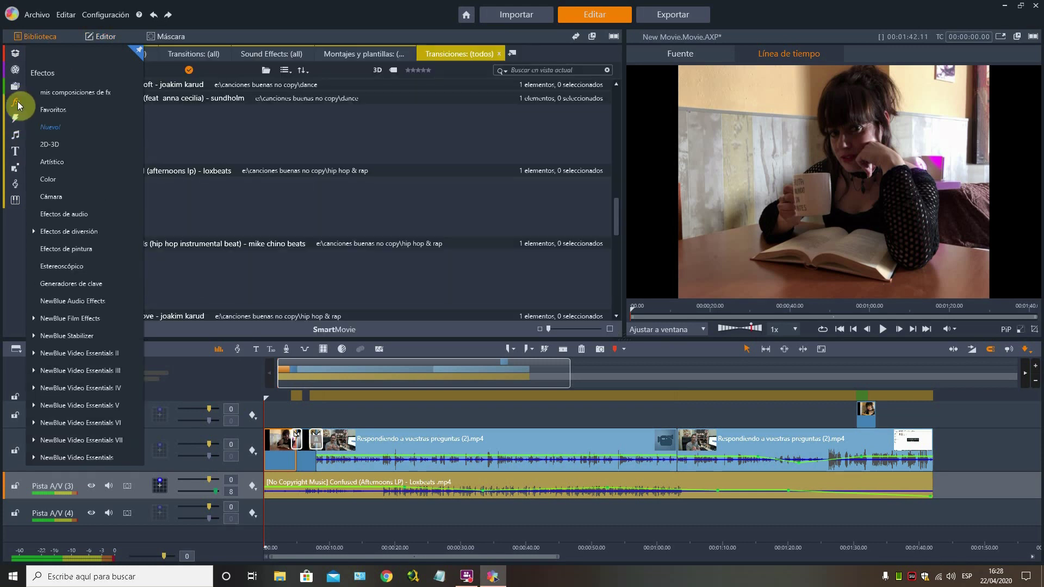
click(18, 105)
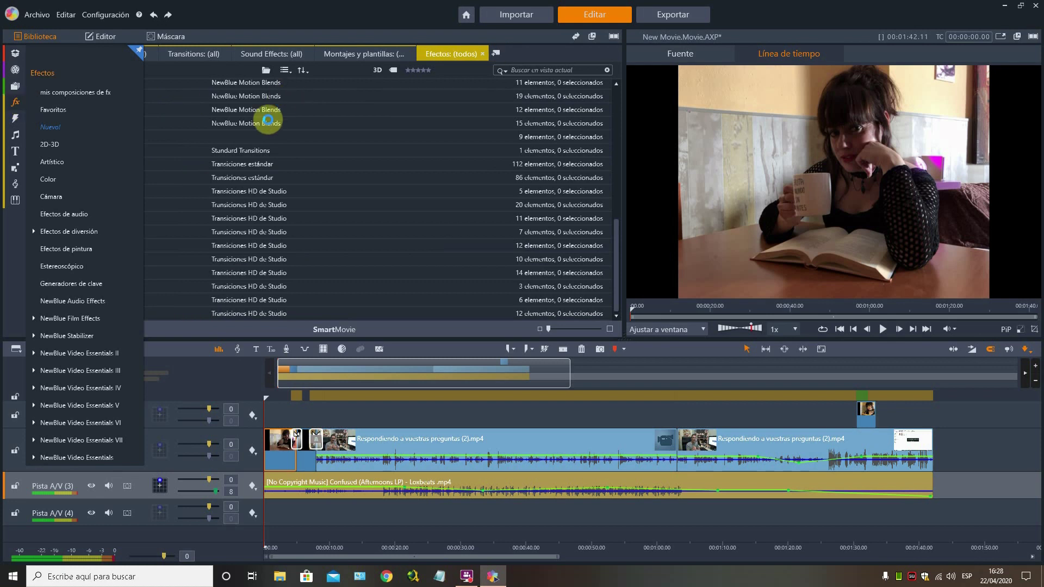
click(128, 116)
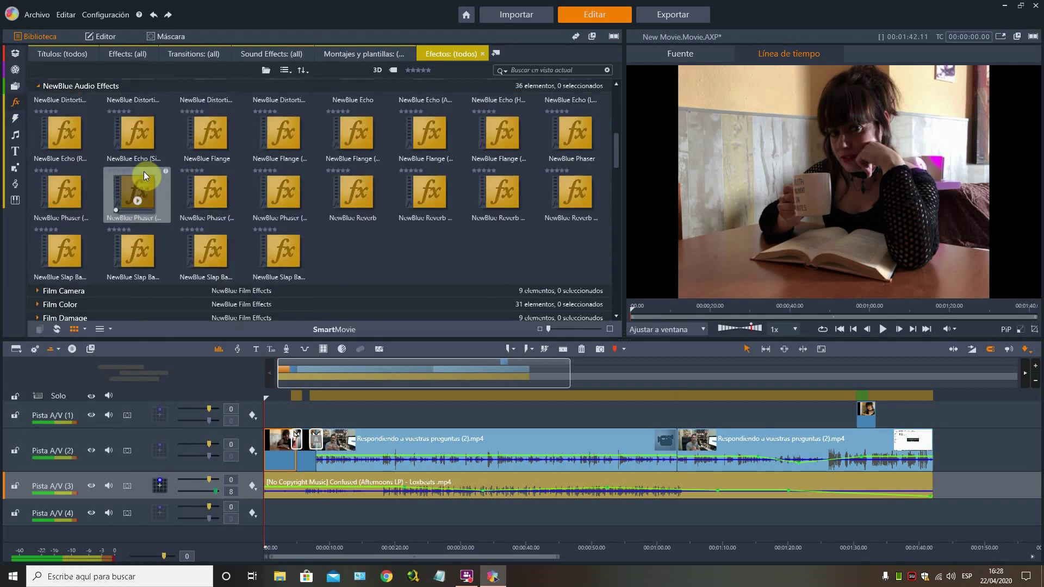
scroll(144, 175, up, 5)
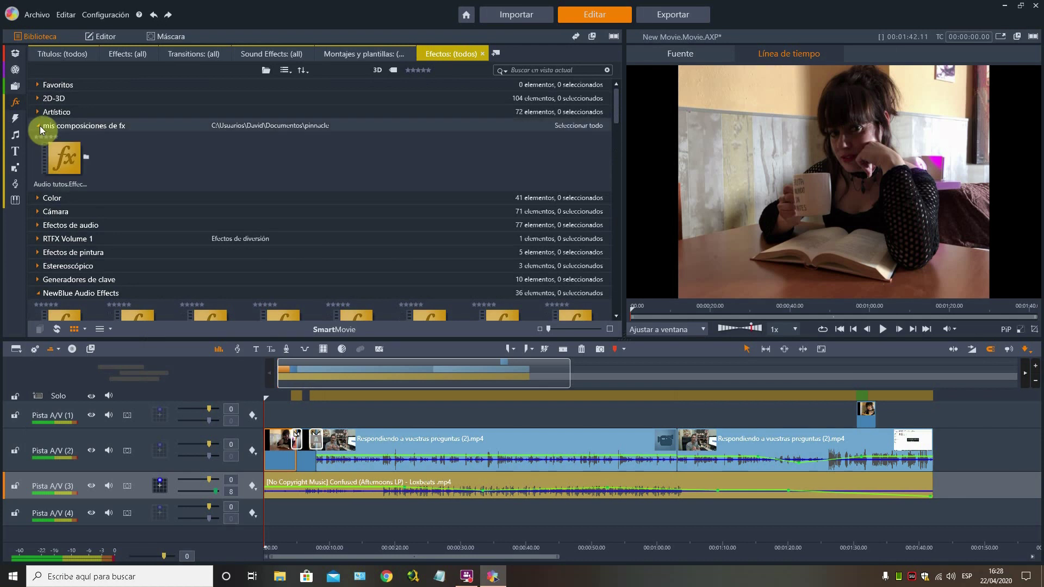
click(39, 126)
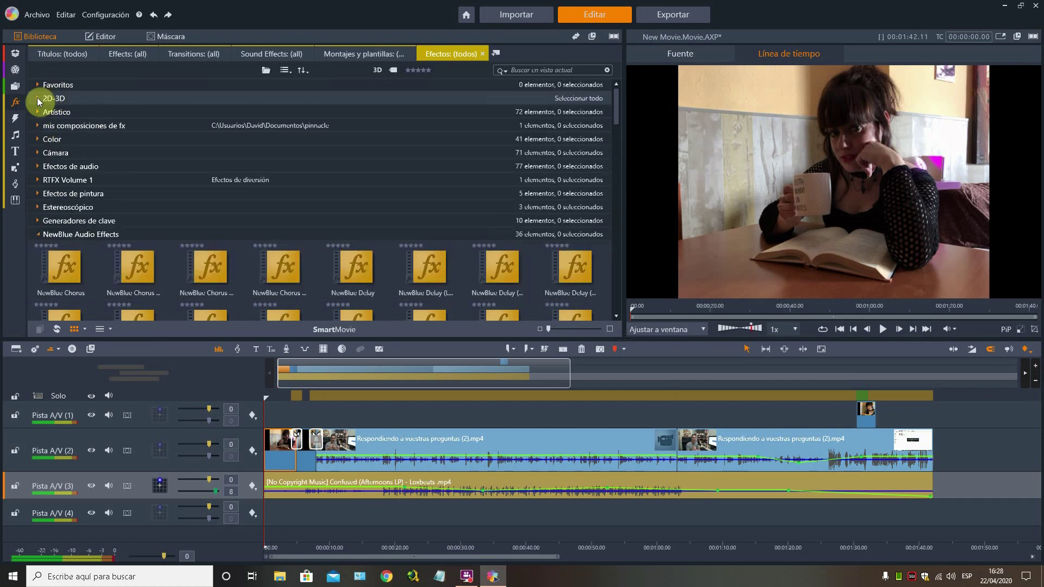
click(39, 101)
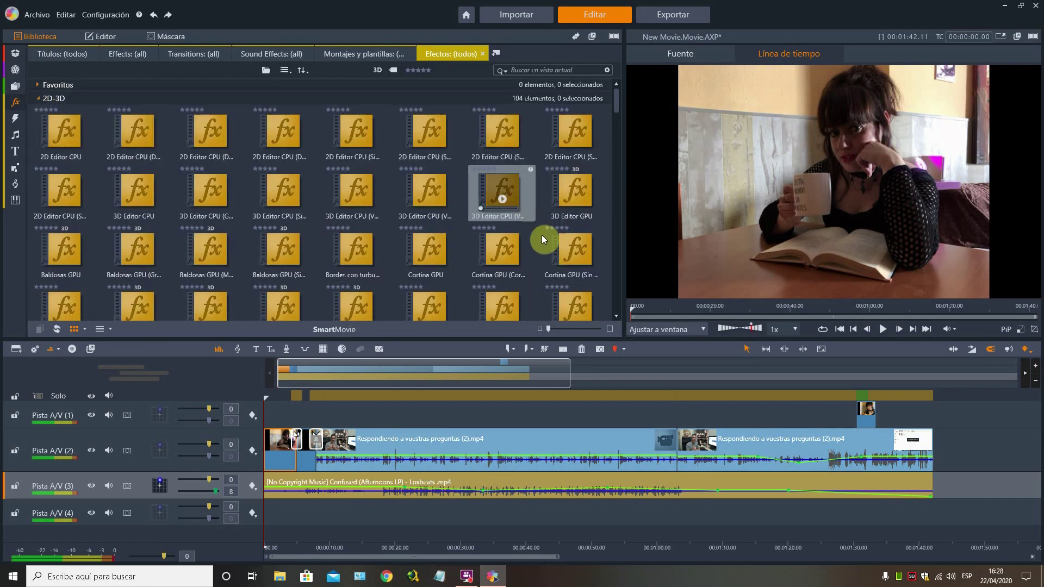
scroll(339, 266, down, 3)
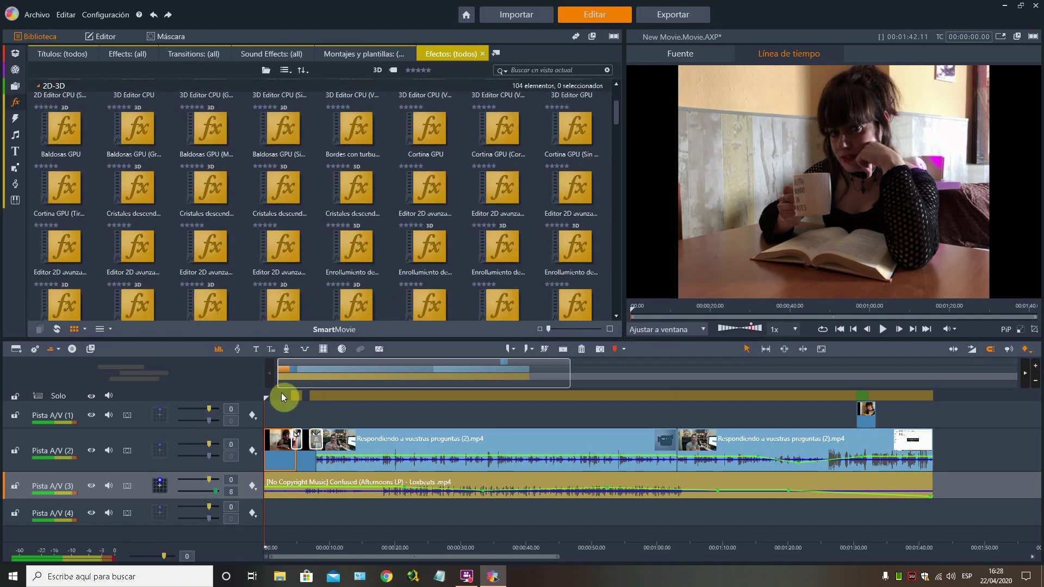
Step: Set the horizontal position of IMG_6093.JPG to 50 and enable keyframing for it at the start of the clip
click(287, 452)
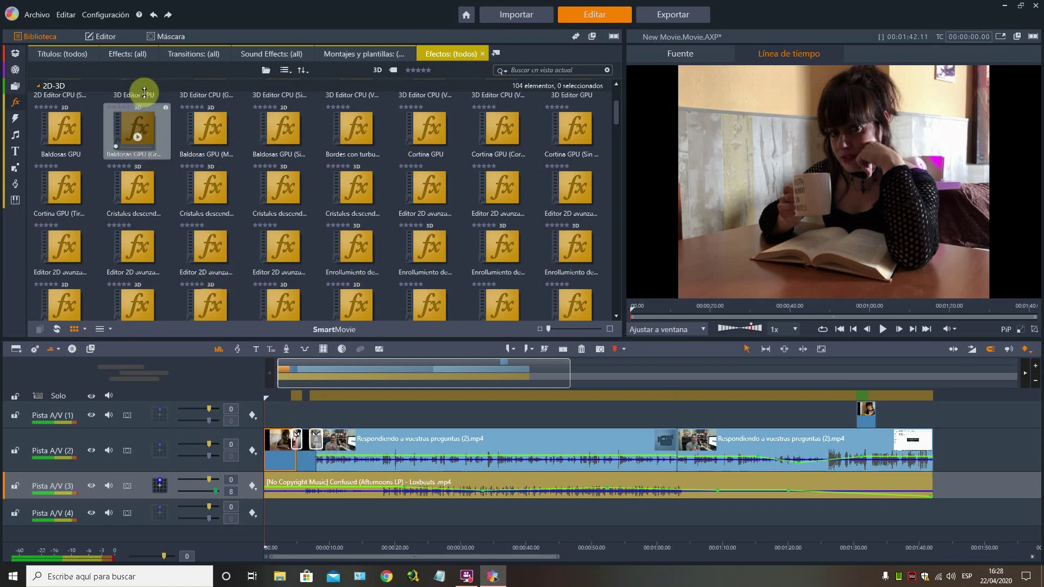
click(96, 38)
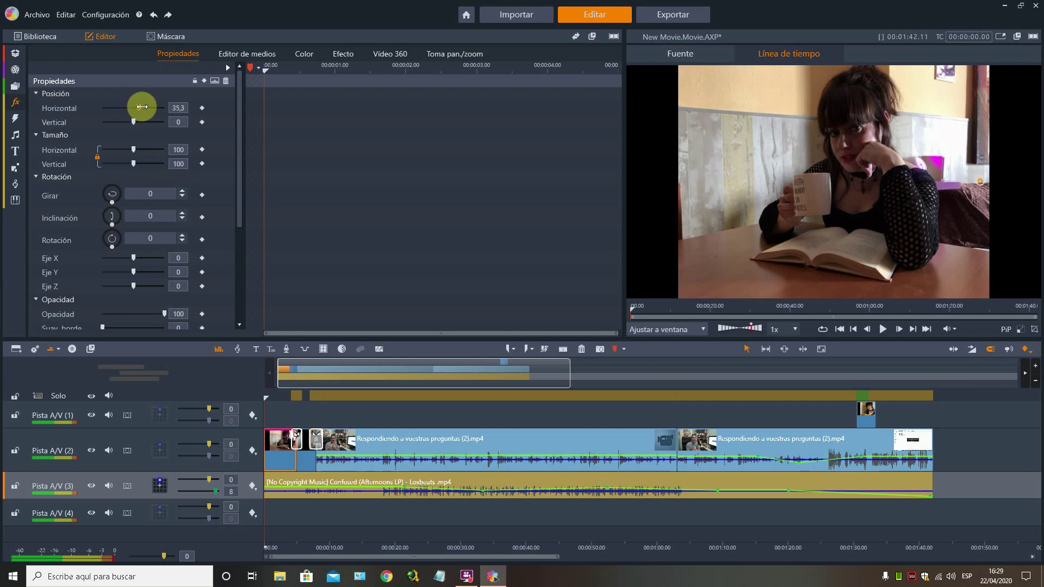
drag(143, 106, 934, 209)
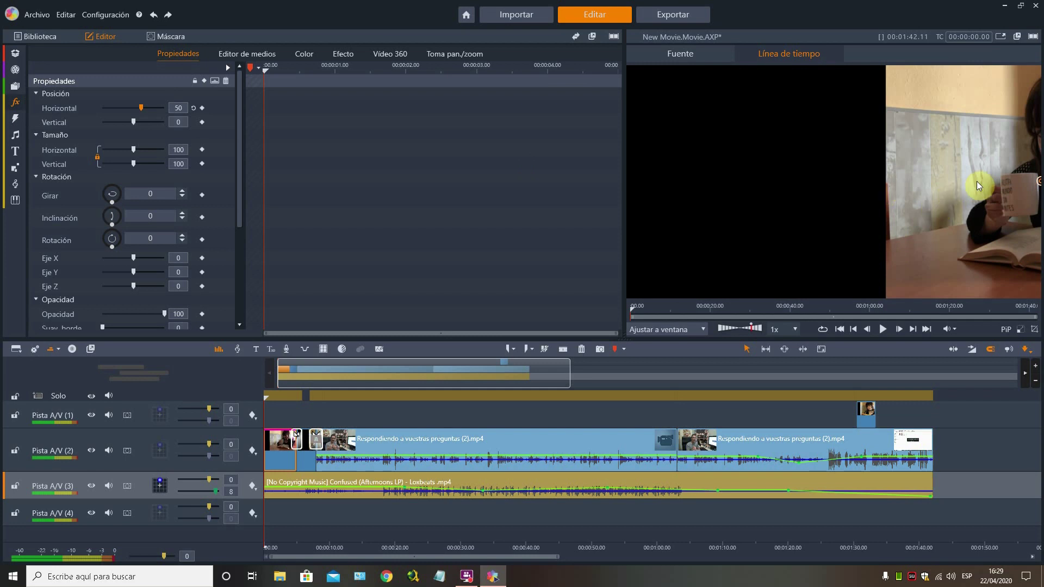
click(141, 107)
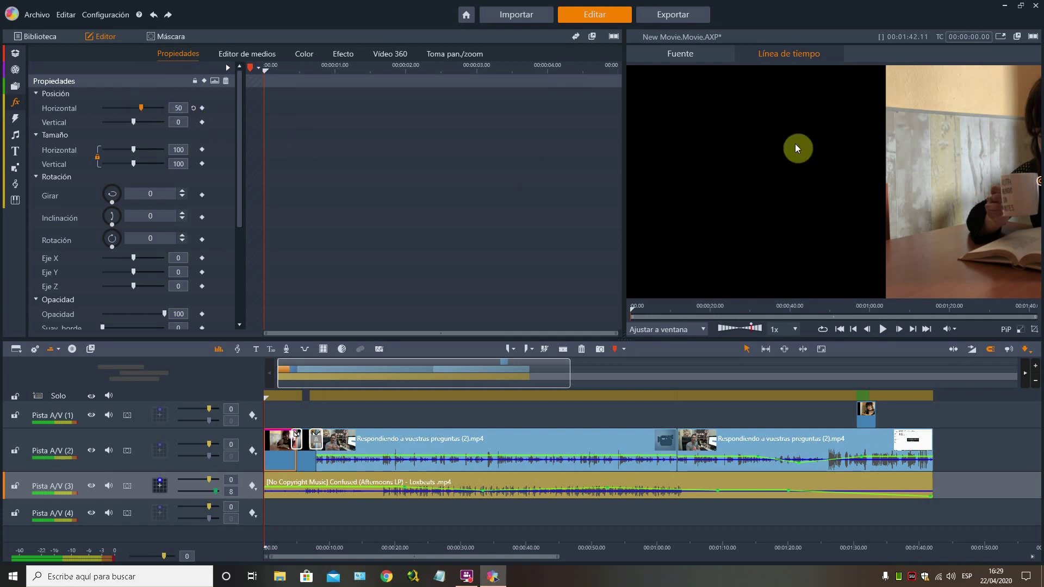
click(201, 108)
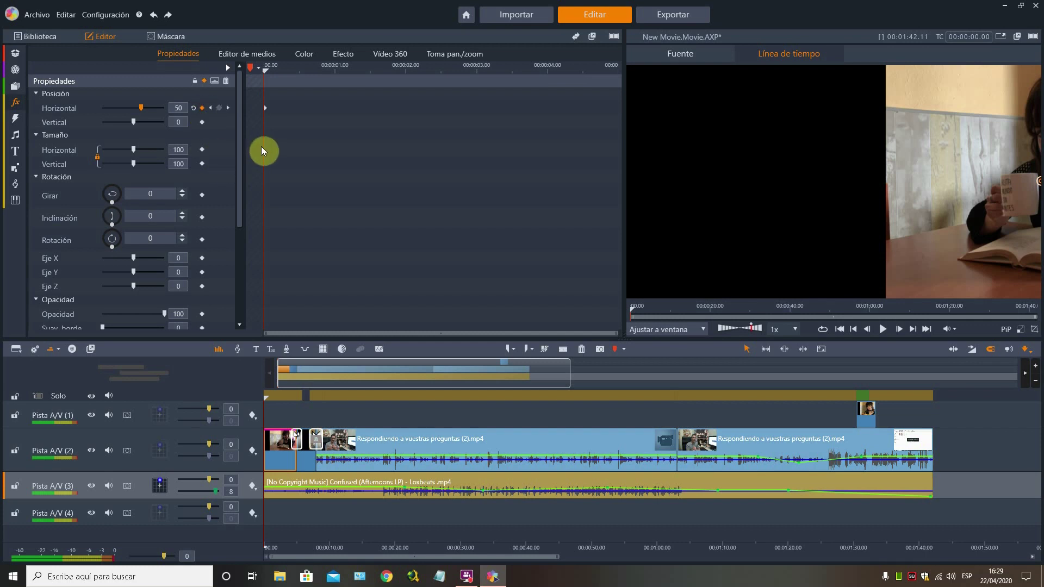
Step: Add horizontal position keyframes with a value of 0 at 00:00:02.36 and 00:00:03.00
drag(263, 146, 447, 167)
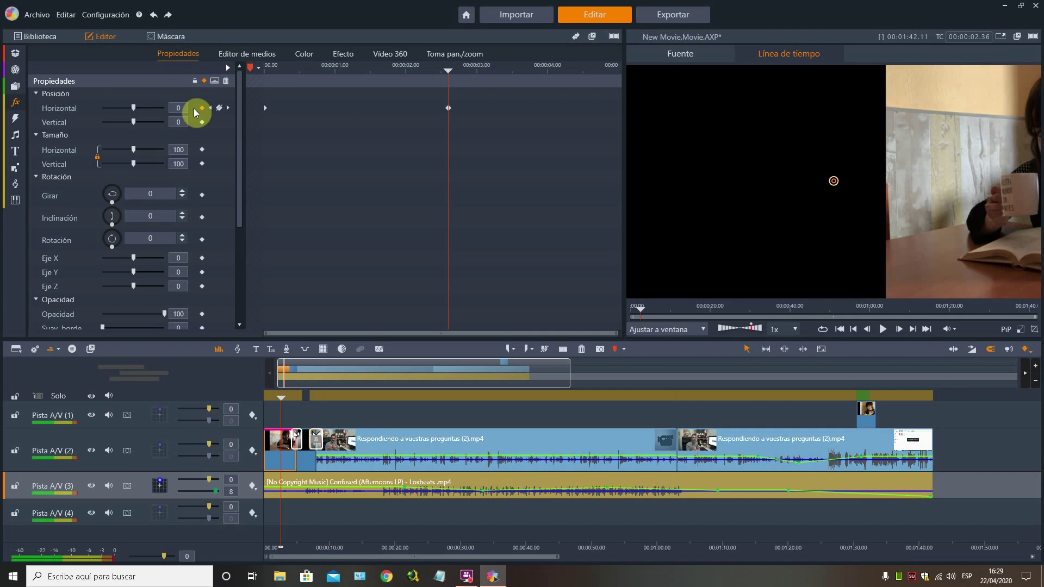
click(613, 171)
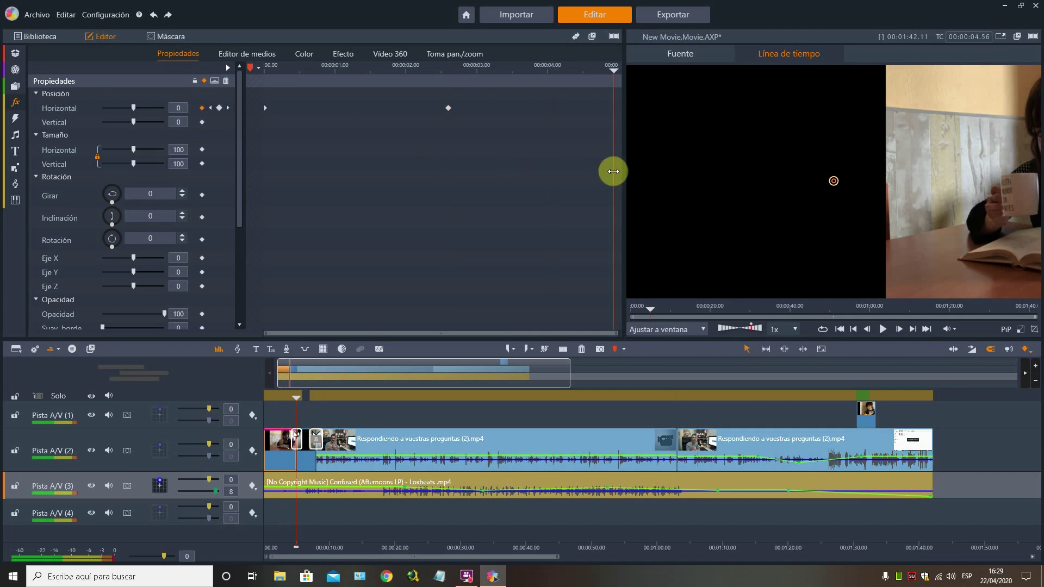
click(476, 70)
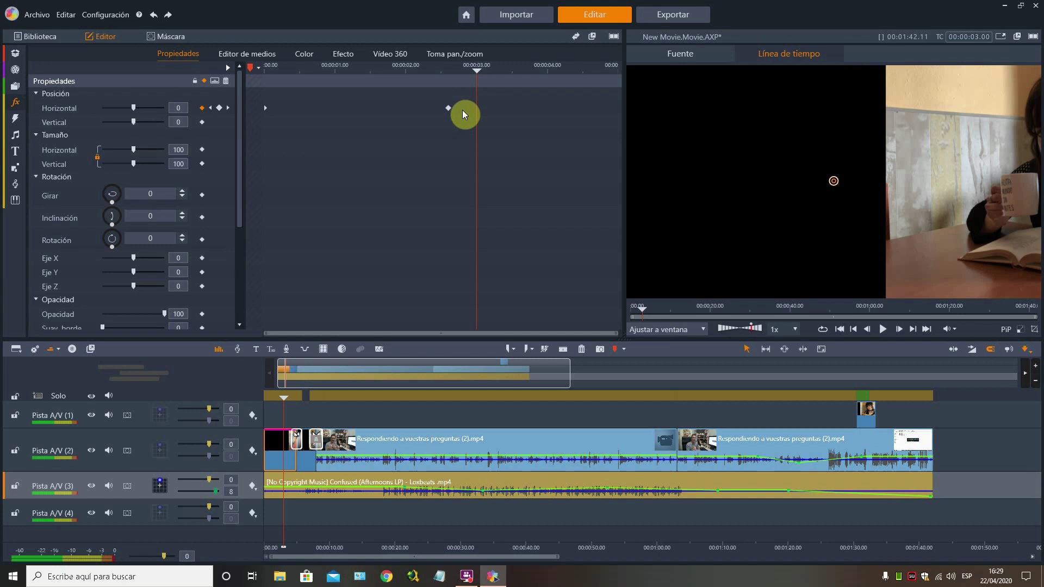
click(220, 109)
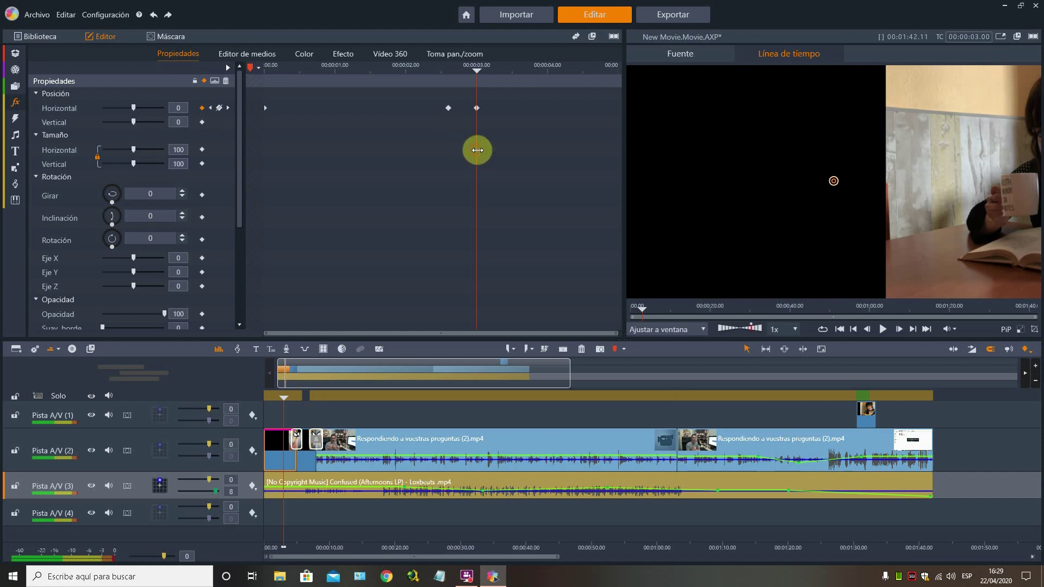
Step: Keyframe the horizontal position at about -116.5 at the end of IMG_6093.JPG and check the motion from its start
drag(477, 153, 653, 163)
drag(136, 108, 108, 100)
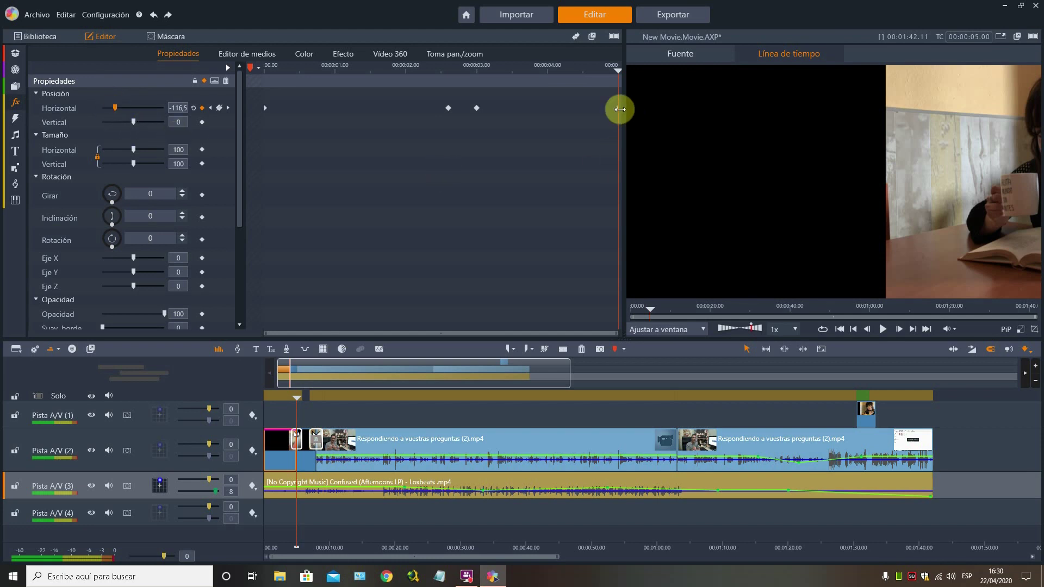
click(265, 126)
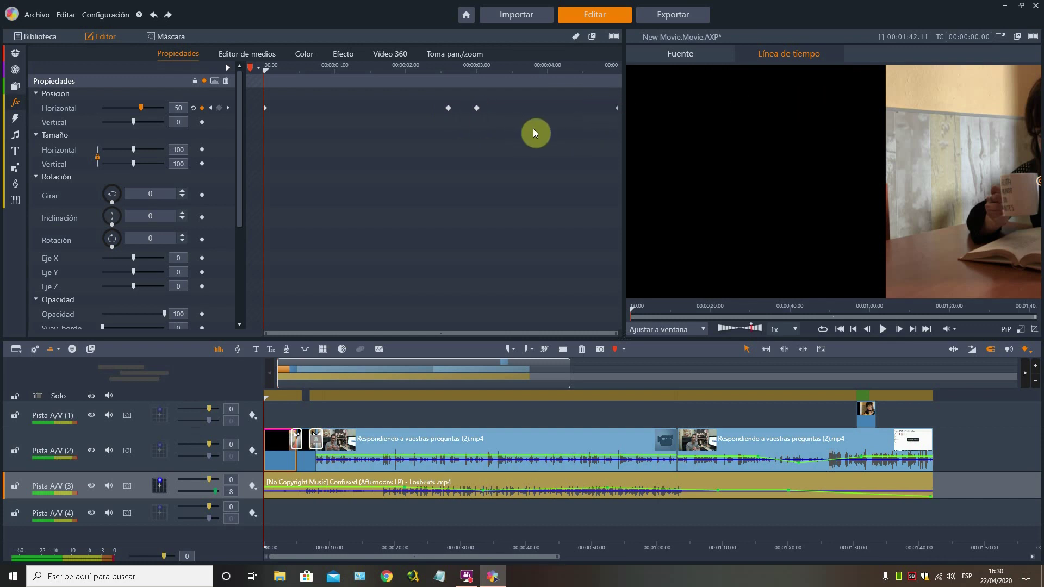
click(277, 395)
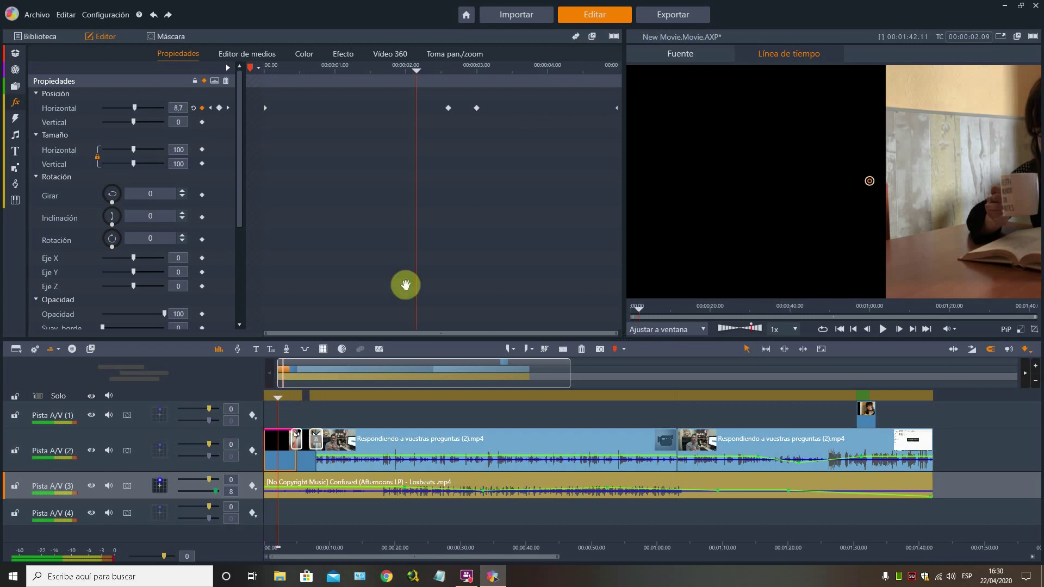
Step: Open the movie's export settings and check the file name and the available format categories
click(672, 16)
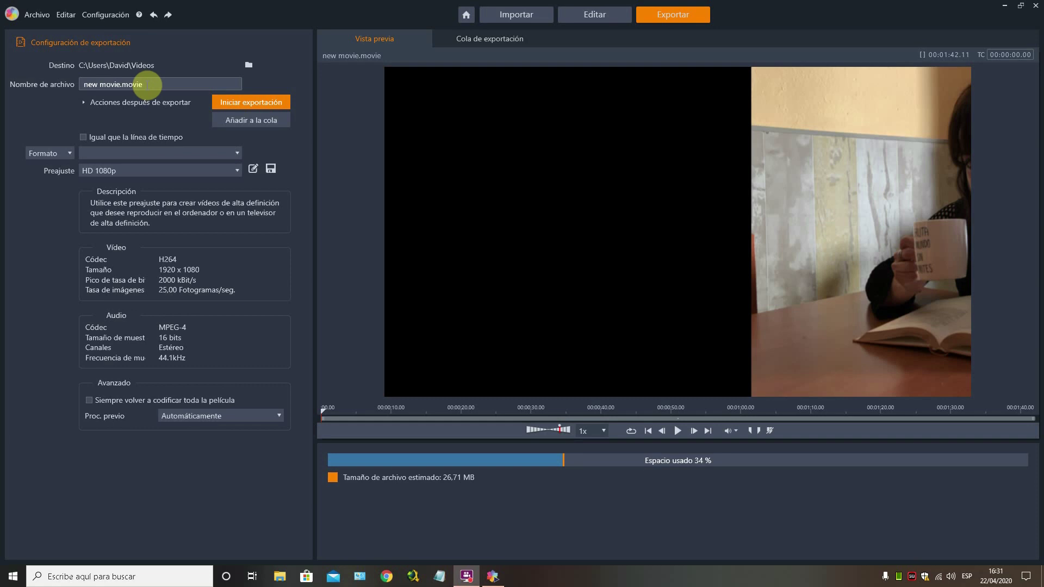
drag(147, 86, 87, 98)
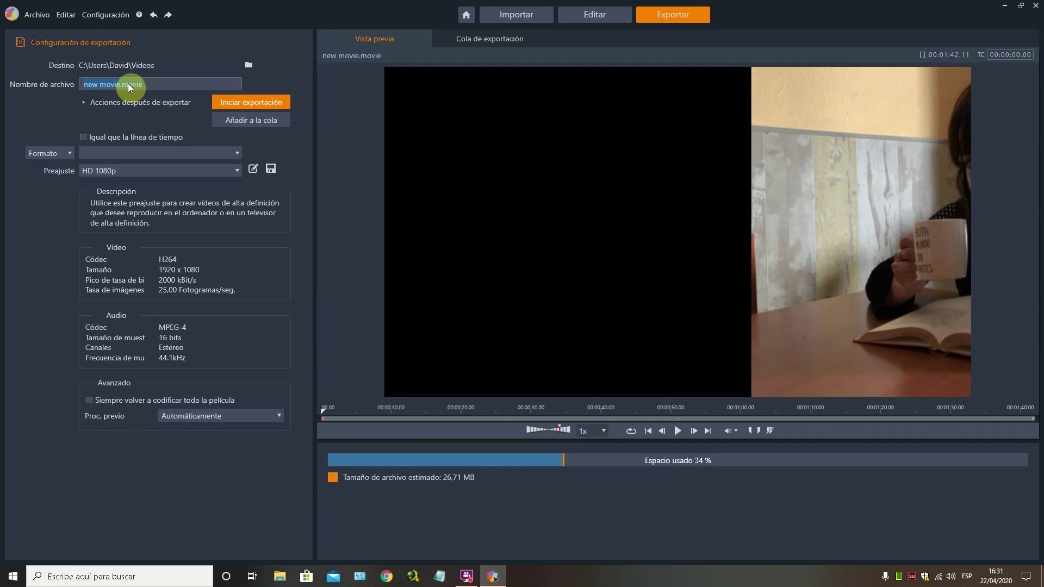
click(54, 153)
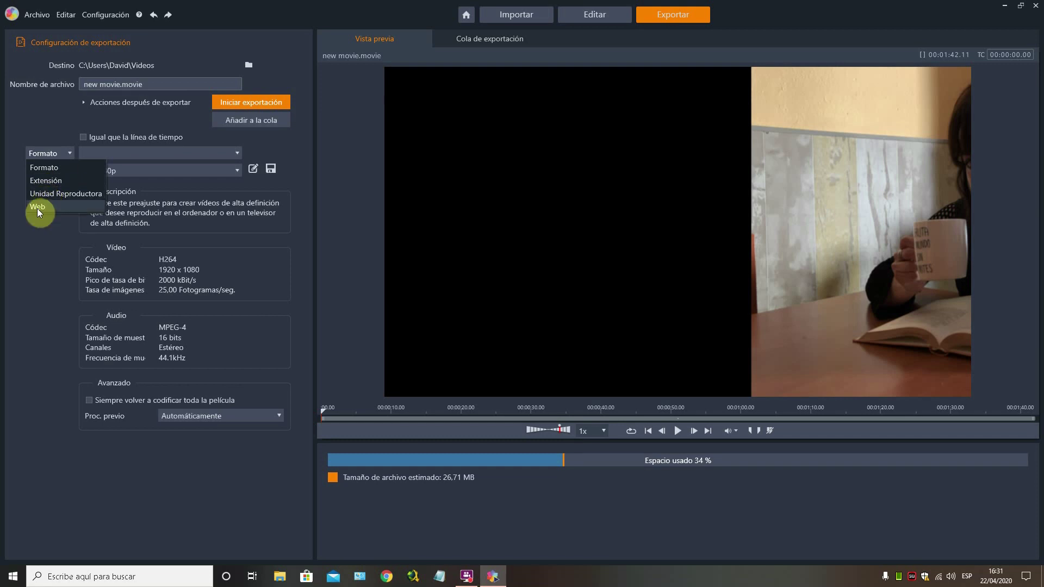
click(54, 153)
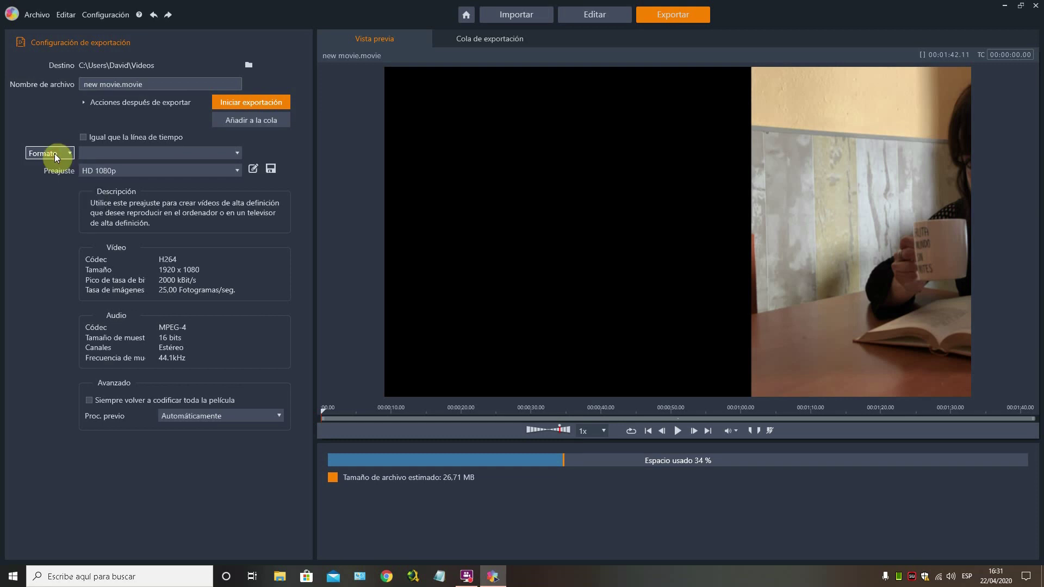
Step: Try MPEG-4 Visual as the export format, and switch to H.264/AVC with the Personalizar preset
click(138, 156)
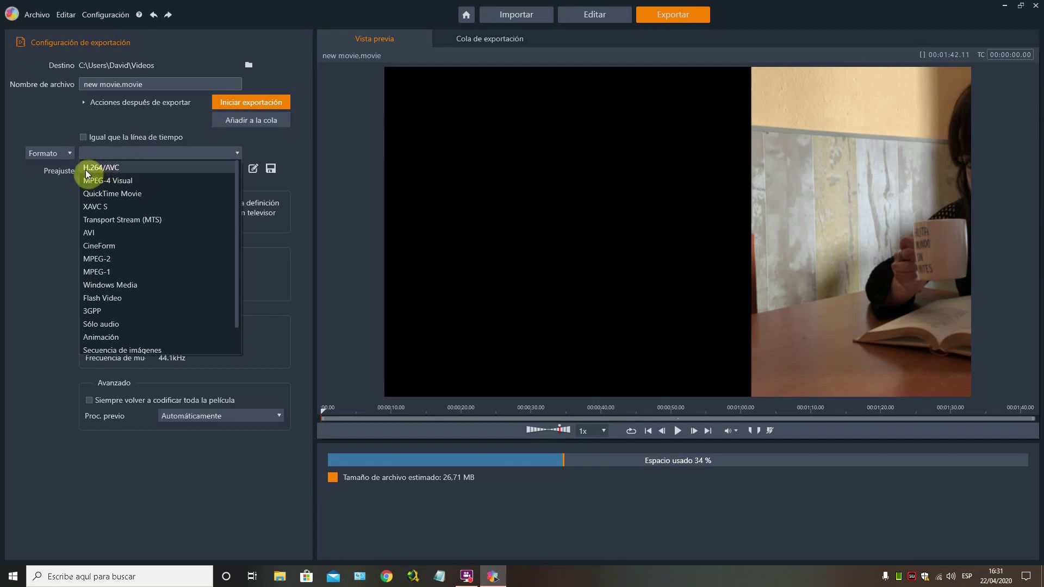
click(114, 180)
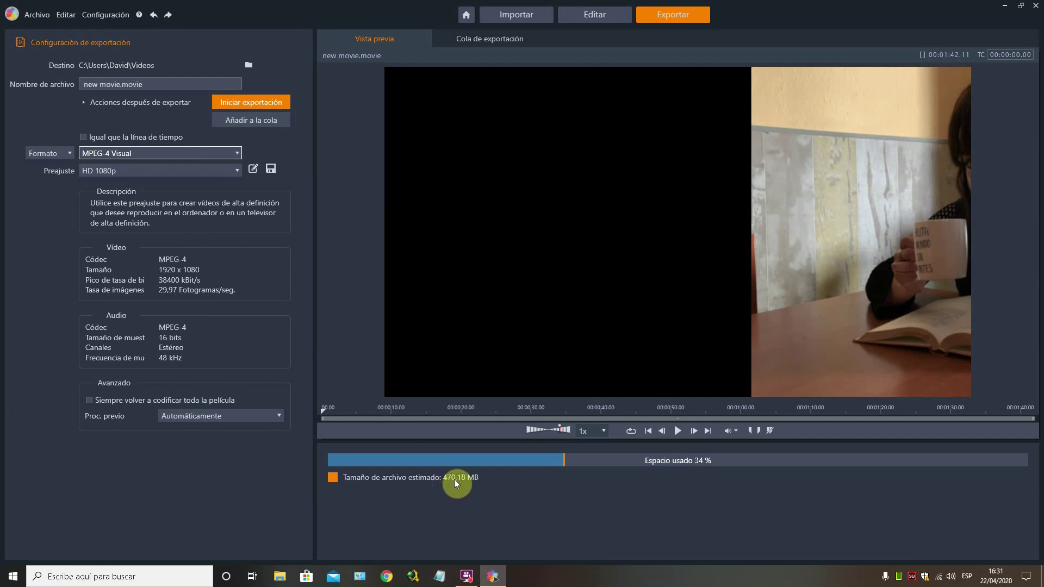
click(146, 155)
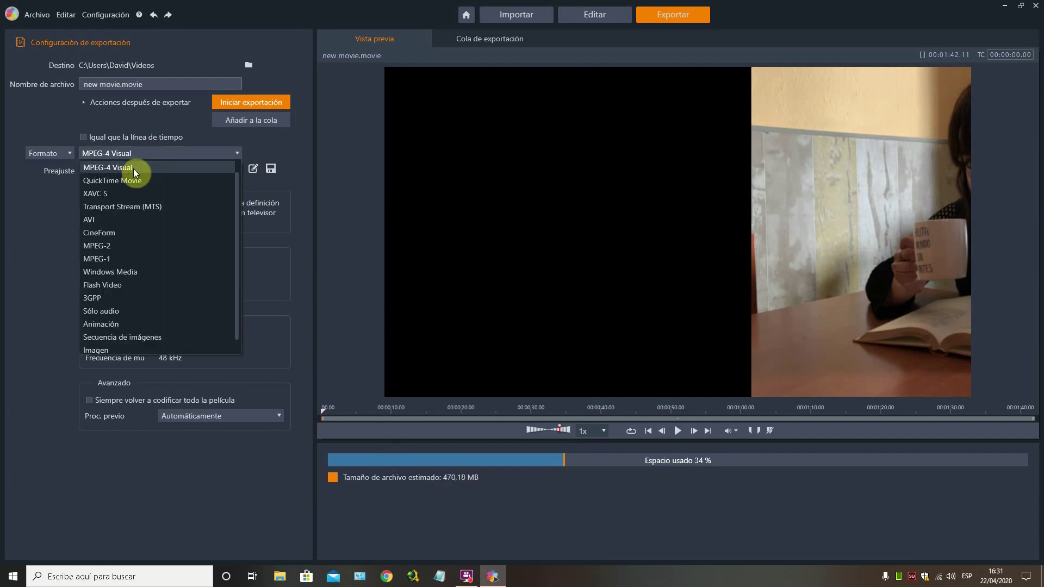
scroll(129, 213, up, 1)
click(103, 168)
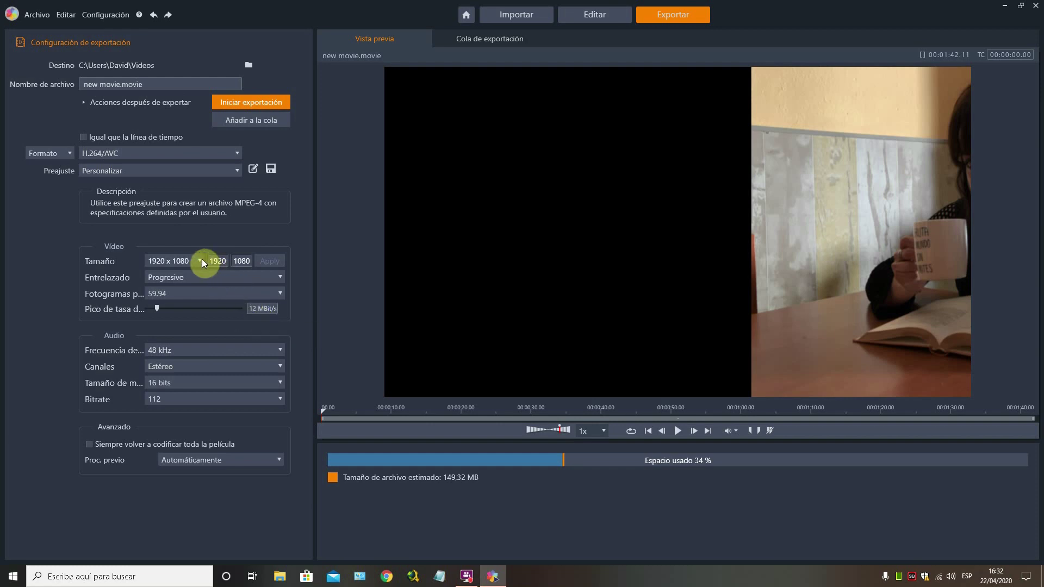
Step: Review the available video frame rates for the export and keep the audio sampling frequency at 48 kHz
click(168, 293)
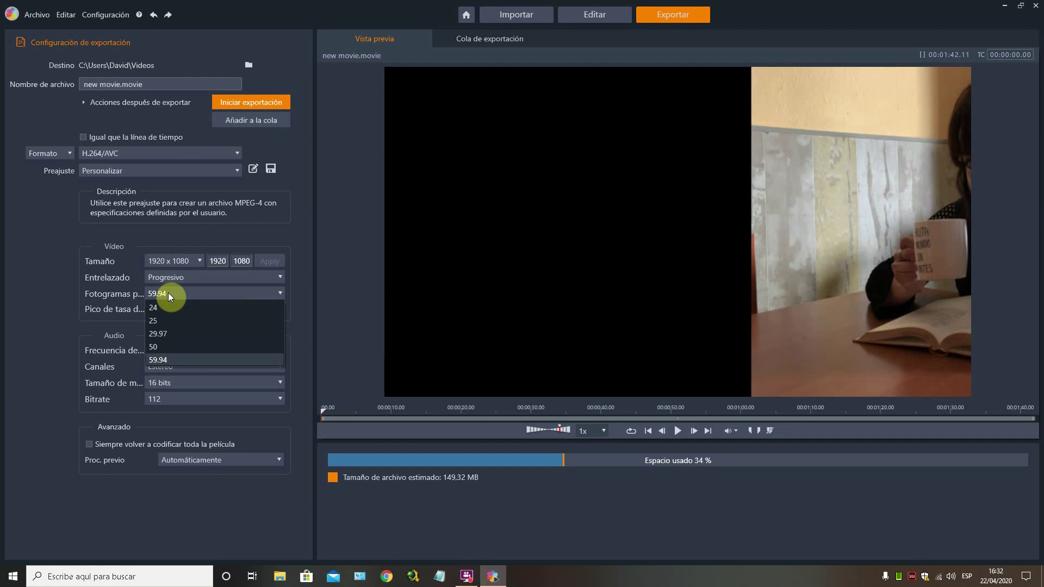
click(18, 377)
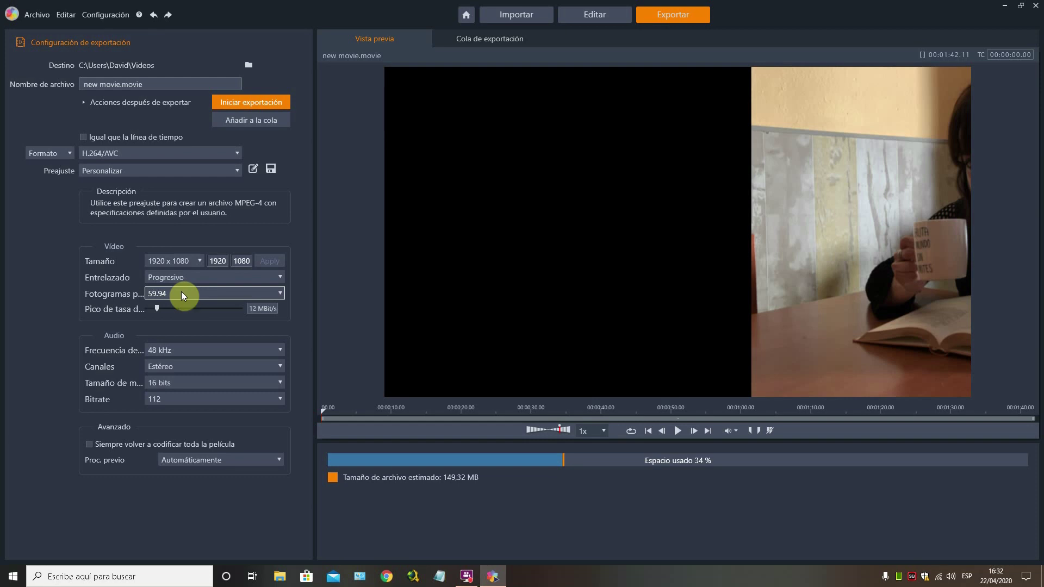
click(175, 351)
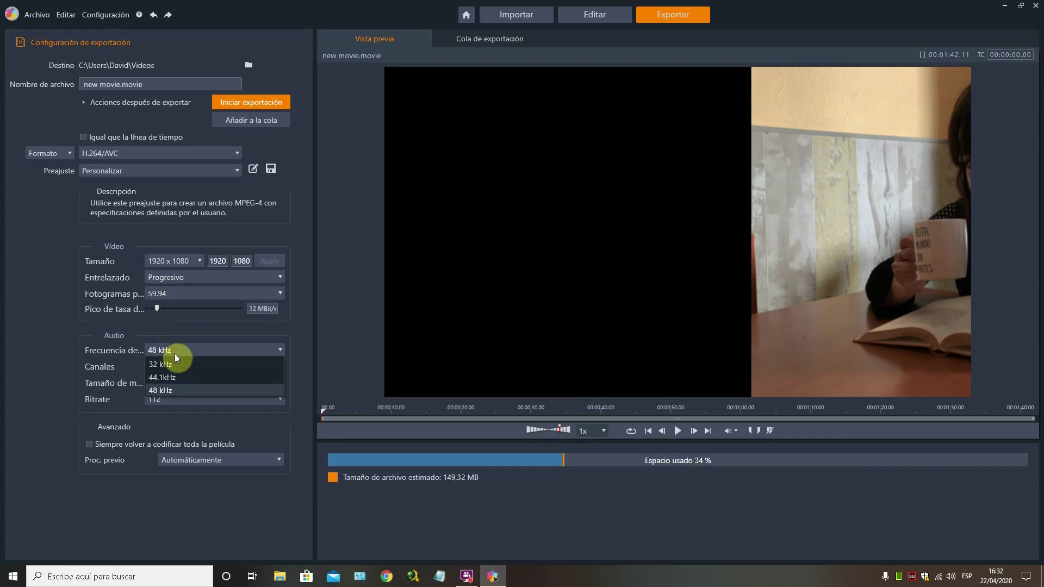
click(159, 389)
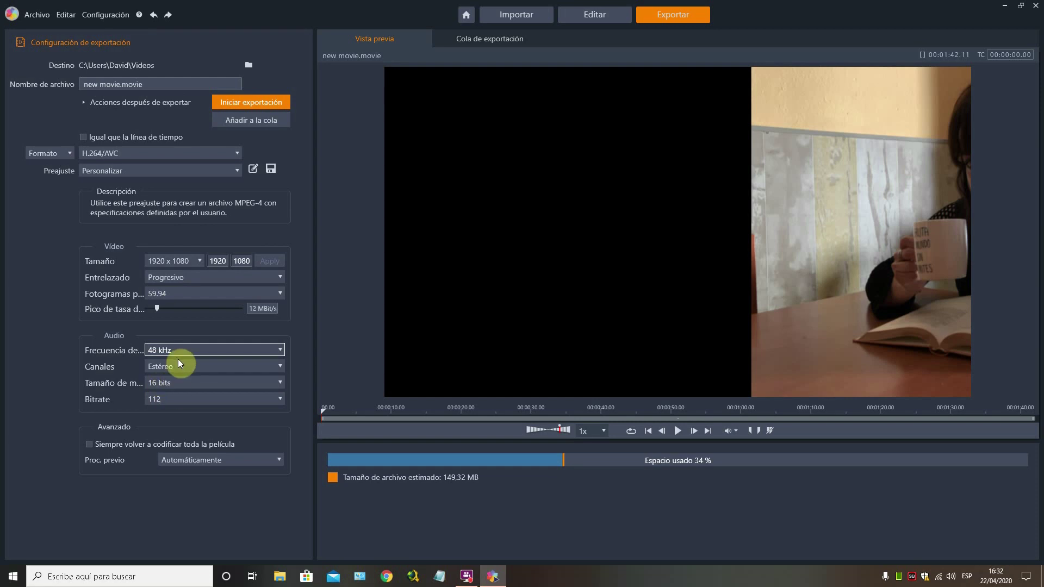
Step: Check the audio sample size options and set the export's audio bitrate to 384
click(188, 381)
click(13, 393)
click(165, 400)
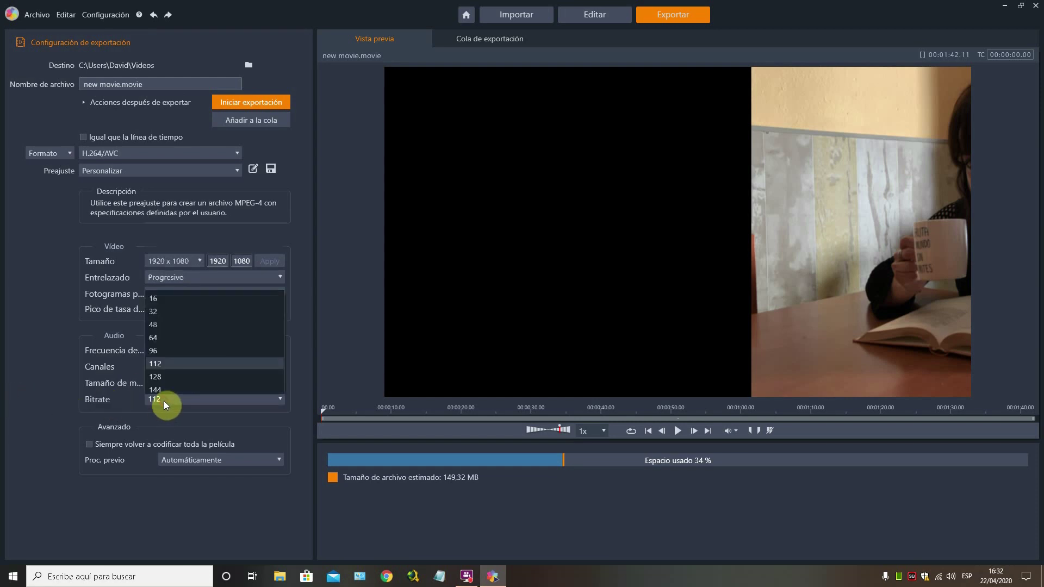
click(160, 386)
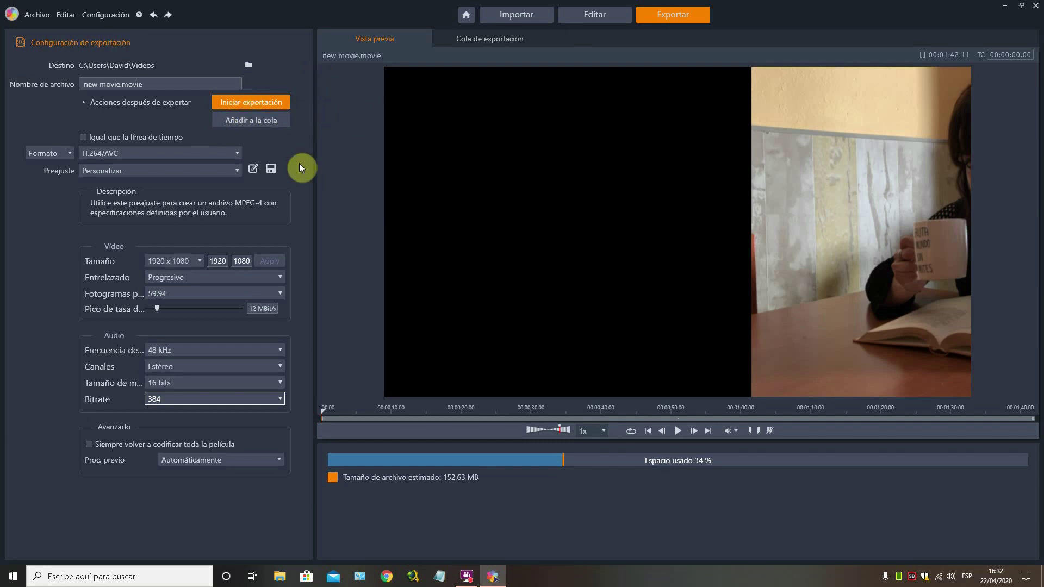
Step: Return to editing the movie and move the playhead to 00:00:02.59, by the horizontal position keyframe near three seconds
click(584, 15)
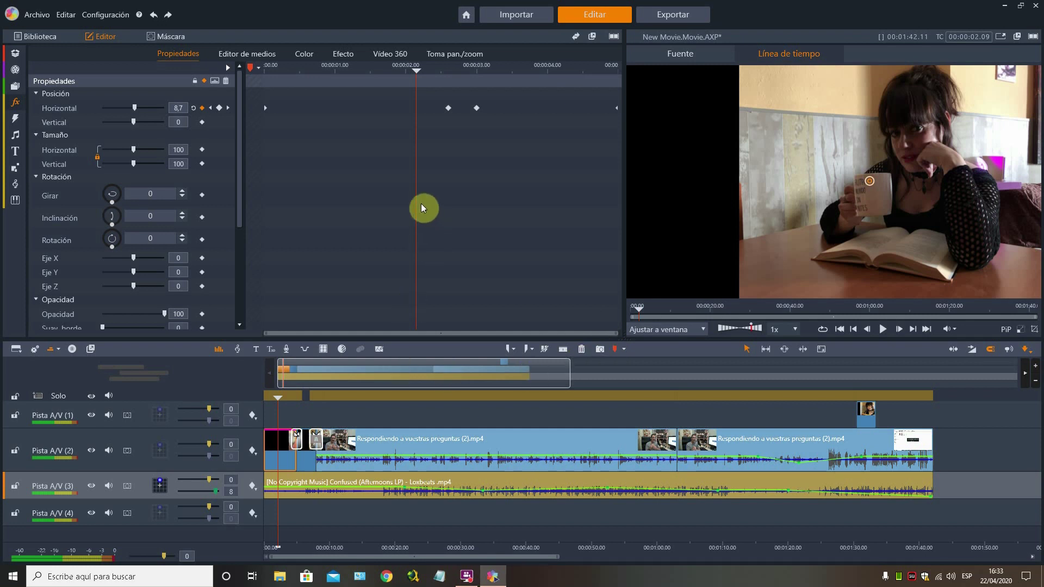
drag(417, 201, 474, 192)
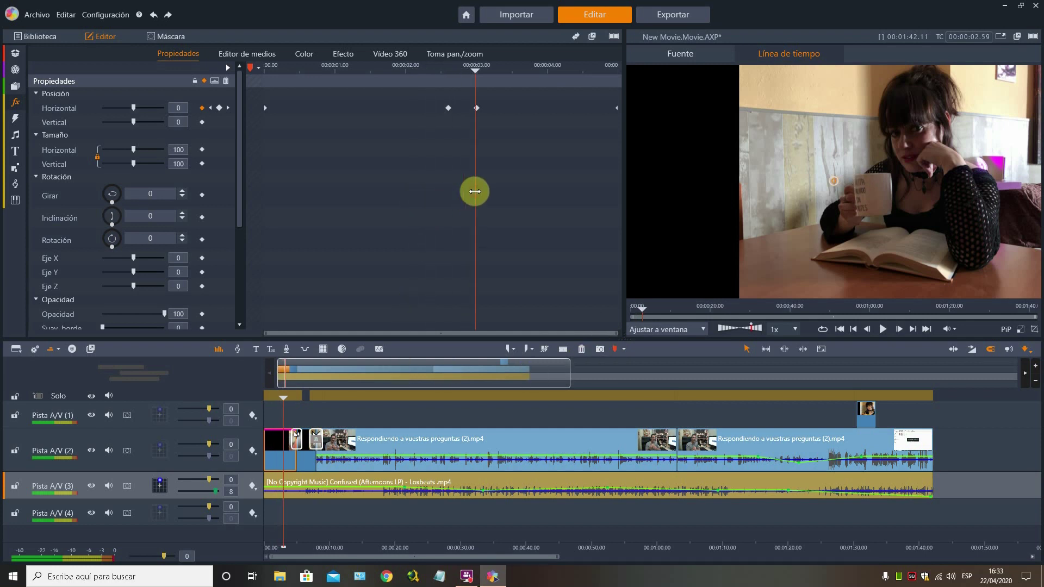